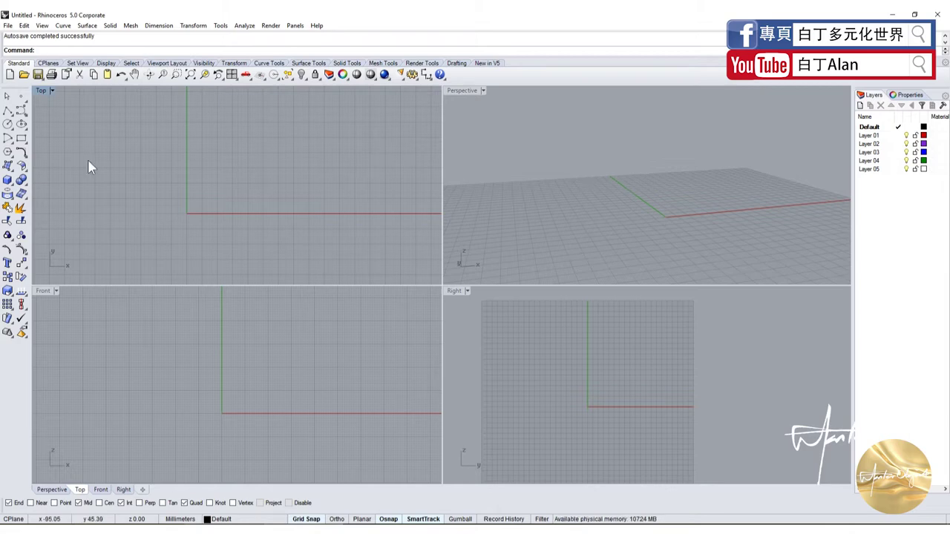
# Step: Draw a horizontal polyline from the origin along the x-axis
pyautogui.click(7, 110)
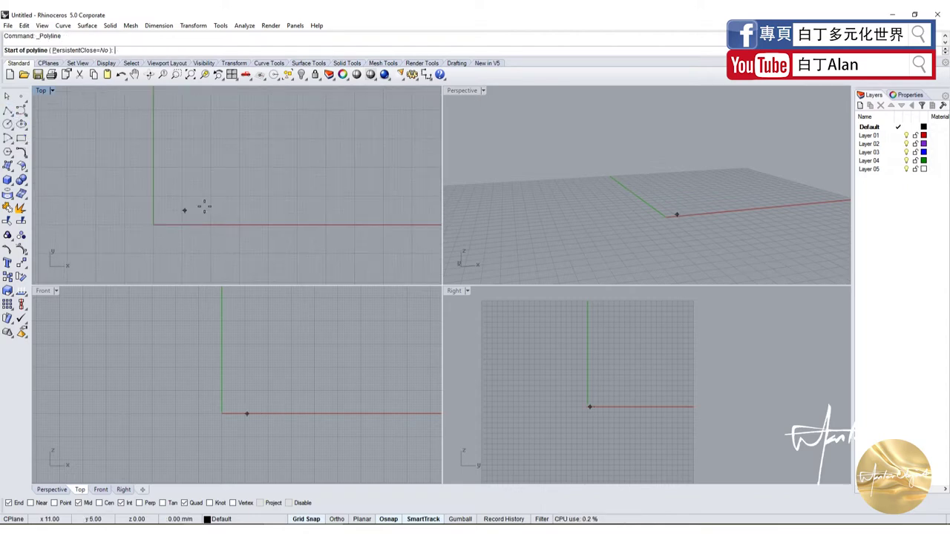
pyautogui.click(152, 224)
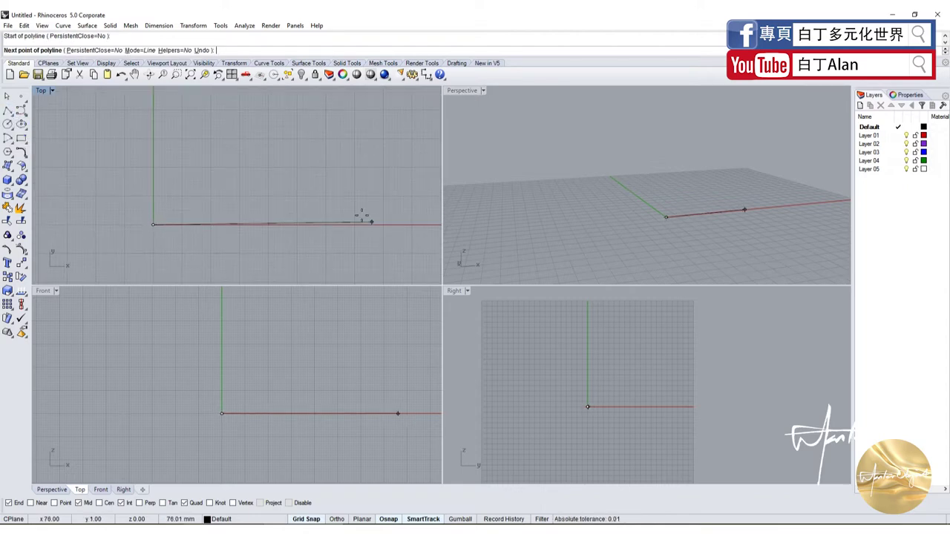
pyautogui.click(382, 224)
pyautogui.press('Return')
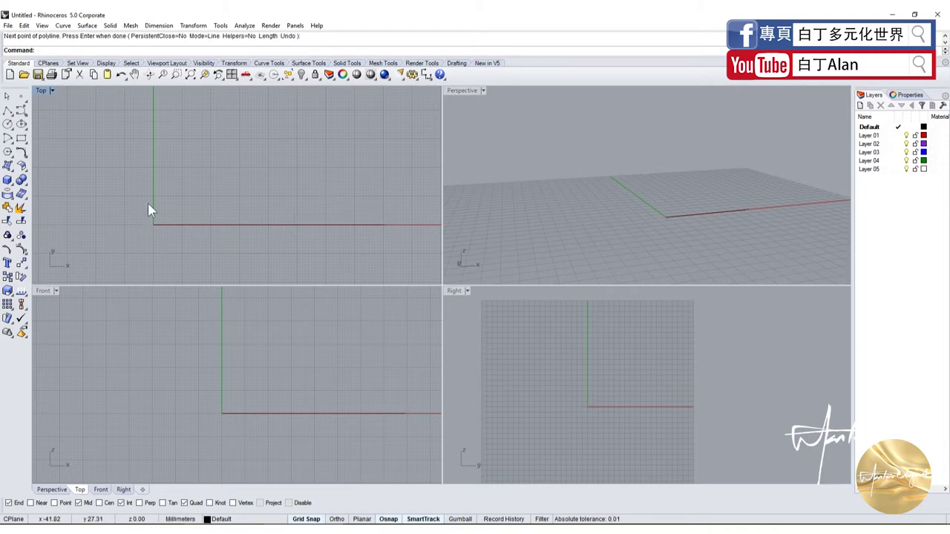
# Step: Draw a vertical polyline from above to below, crossing the horizontal line
pyautogui.click(6, 110)
pyautogui.click(280, 150)
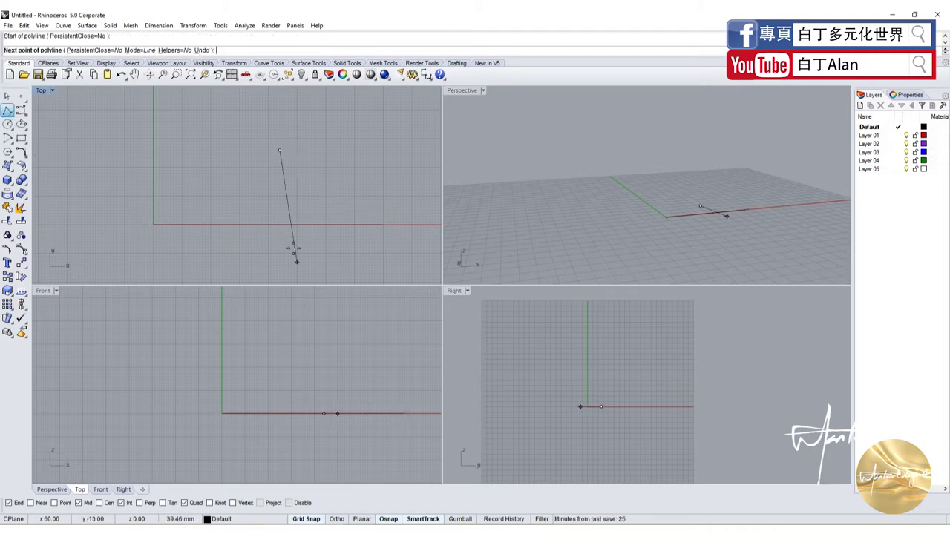
pyautogui.click(281, 270)
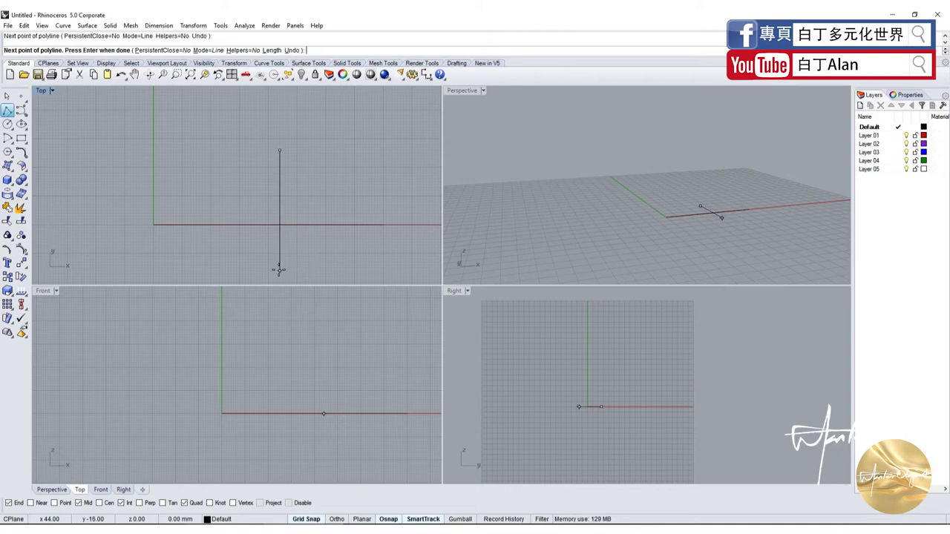
pyautogui.press('Return')
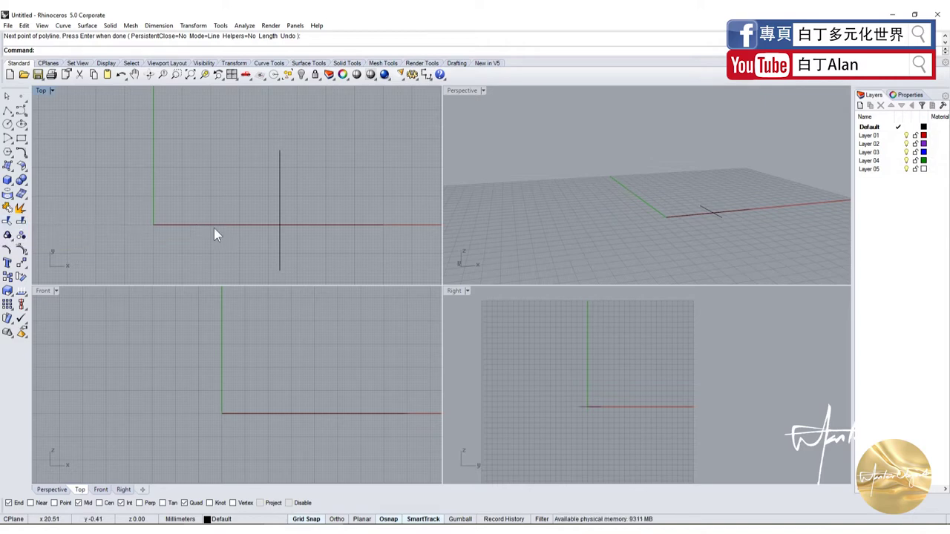
# Step: Undo the previous split and clear the selection
pyautogui.hotkey('ctrl', 'z')
pyautogui.click(295, 251)
pyautogui.click(291, 229)
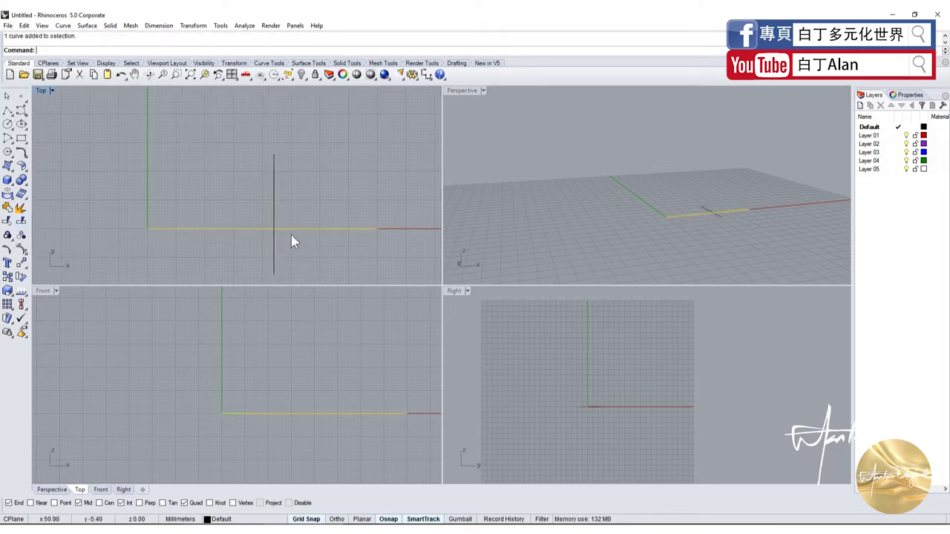
pyautogui.click(294, 244)
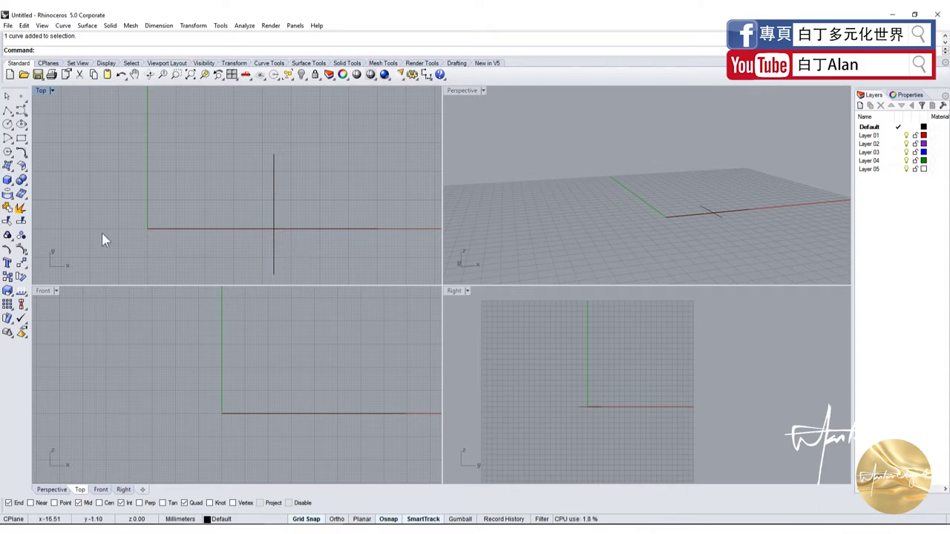
# Step: Split the horizontal line using the vertical line as the cutter
pyautogui.click(20, 222)
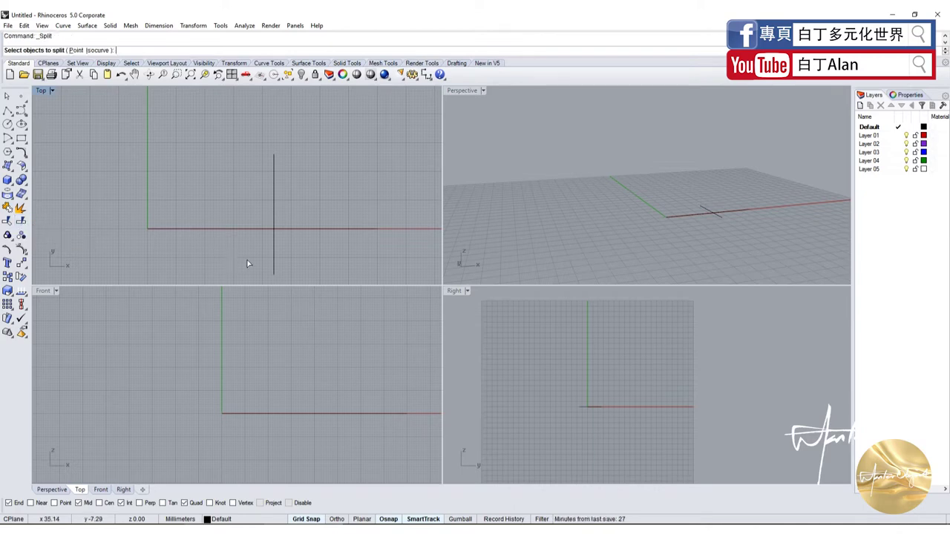
pyautogui.click(247, 229)
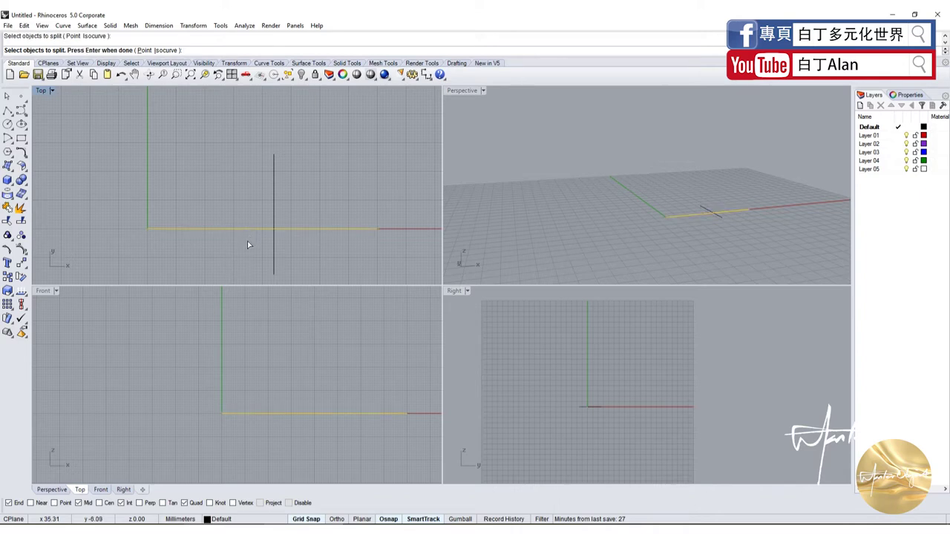
pyautogui.press('Return')
pyautogui.click(274, 250)
pyautogui.press('Return')
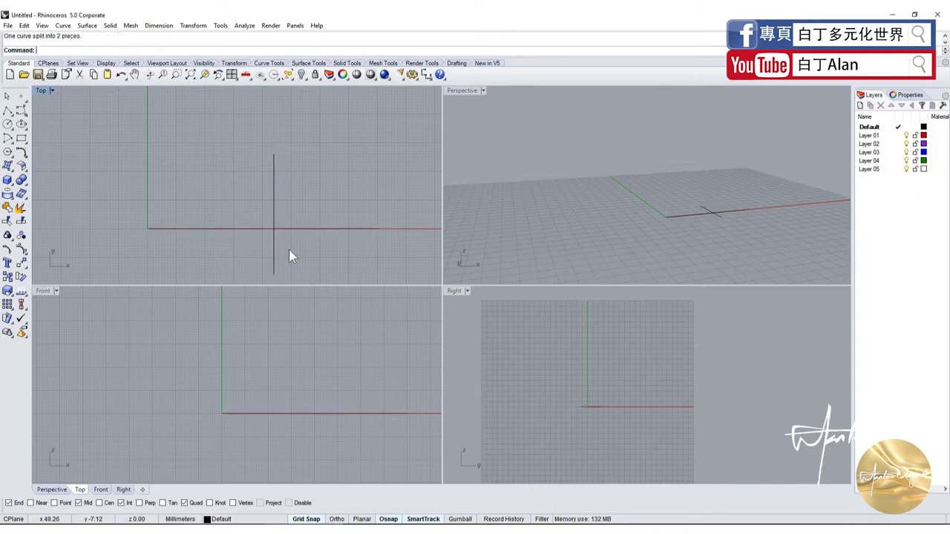
# Step: Select the left and right pieces in turn to check the line is in two parts
pyautogui.click(284, 228)
pyautogui.click(256, 229)
pyautogui.click(286, 228)
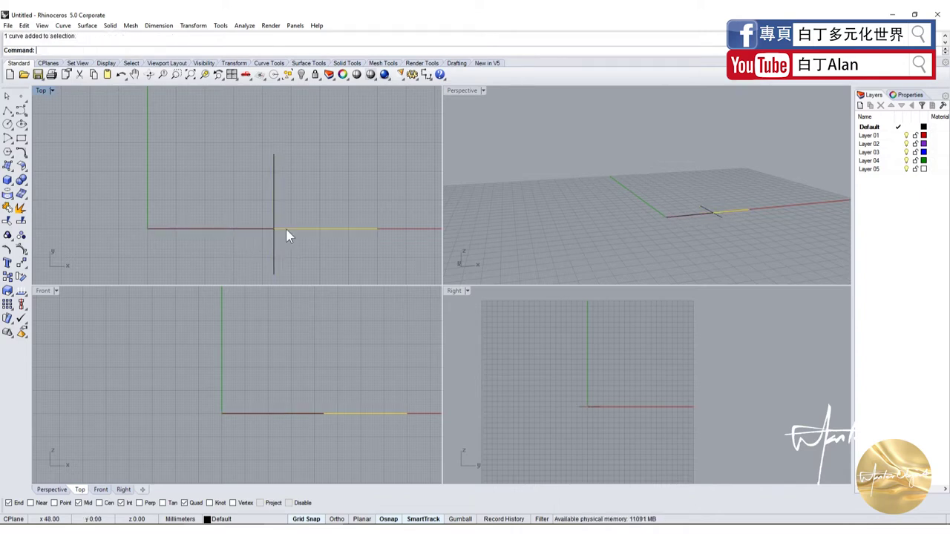
pyautogui.click(248, 229)
pyautogui.click(276, 229)
pyautogui.press('Escape')
pyautogui.click(284, 228)
pyautogui.click(252, 232)
pyautogui.click(279, 230)
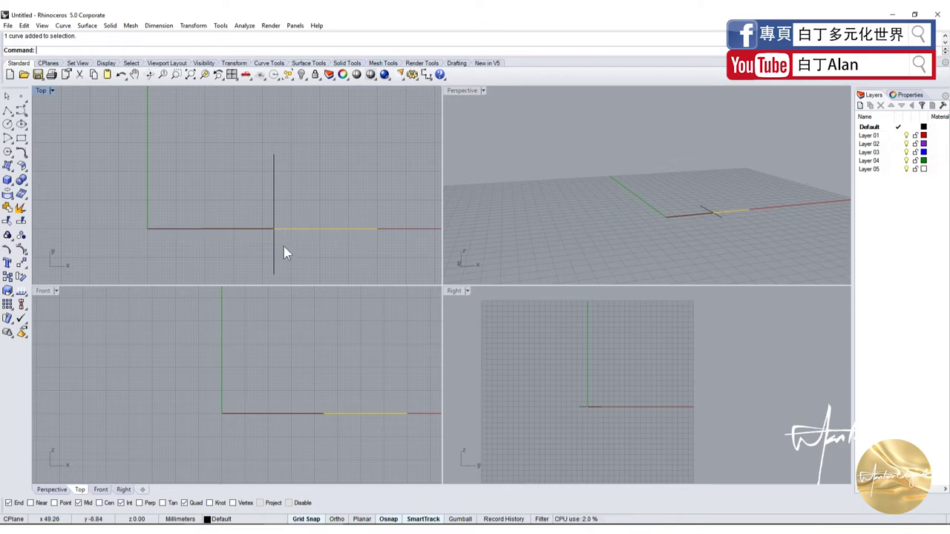
pyautogui.click(294, 255)
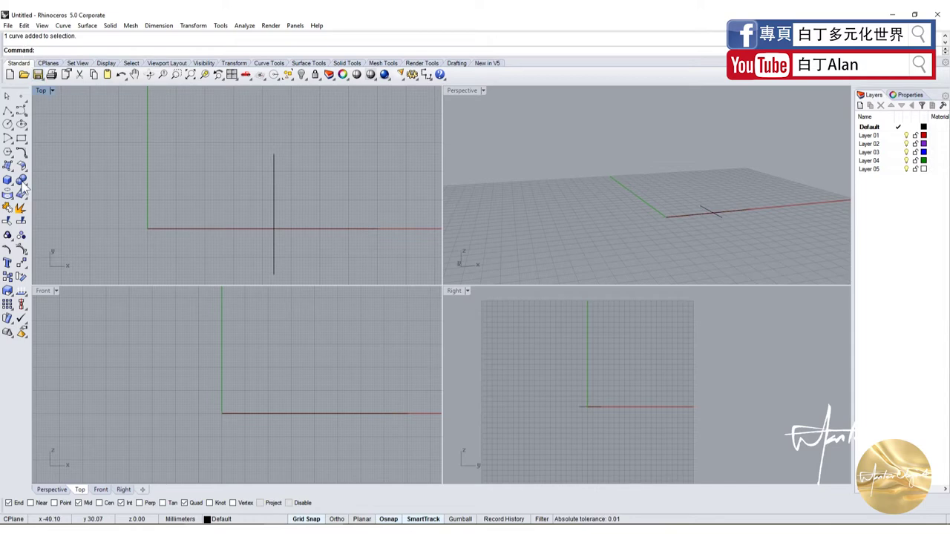
# Step: Cancel a new split and undo the earlier one to rejoin the horizontal line
pyautogui.click(22, 222)
pyautogui.press('Escape')
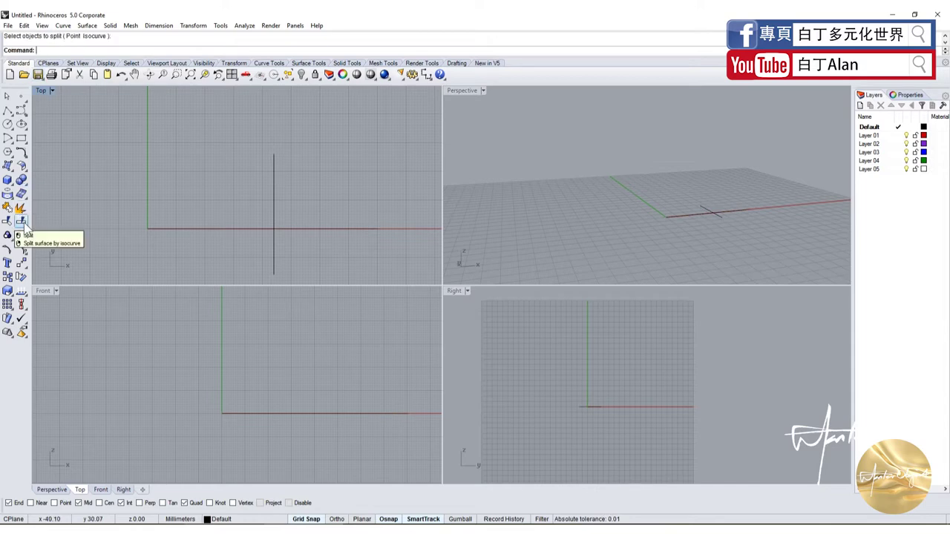
pyautogui.hotkey('ctrl', 'z')
# Step: Split the horizontal line at the crossing again, check the right piece, then undo it
pyautogui.click(22, 223)
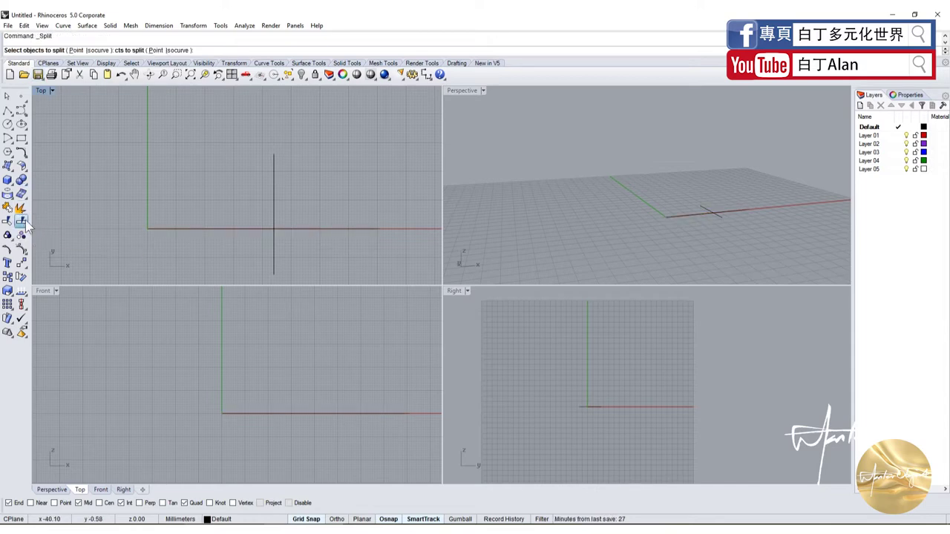
pyautogui.click(170, 229)
pyautogui.press('Return')
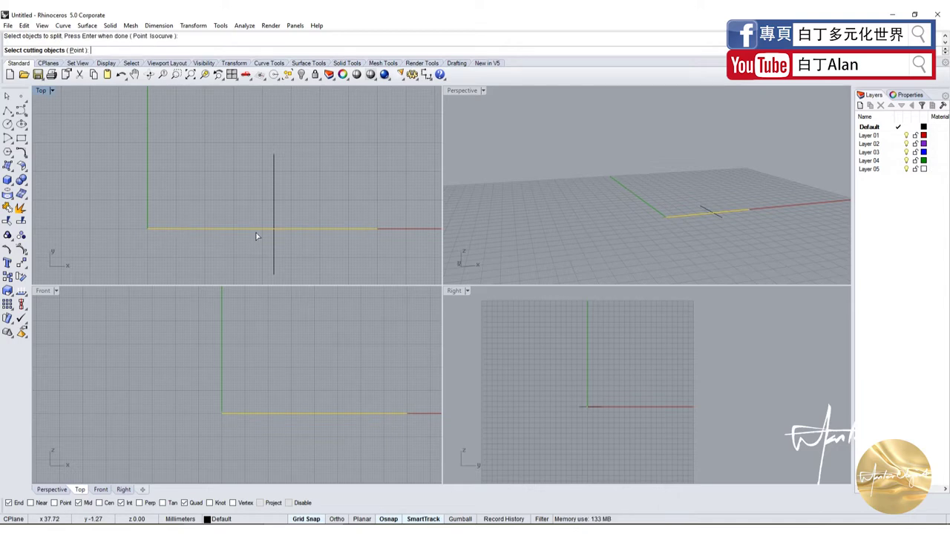
pyautogui.click(276, 251)
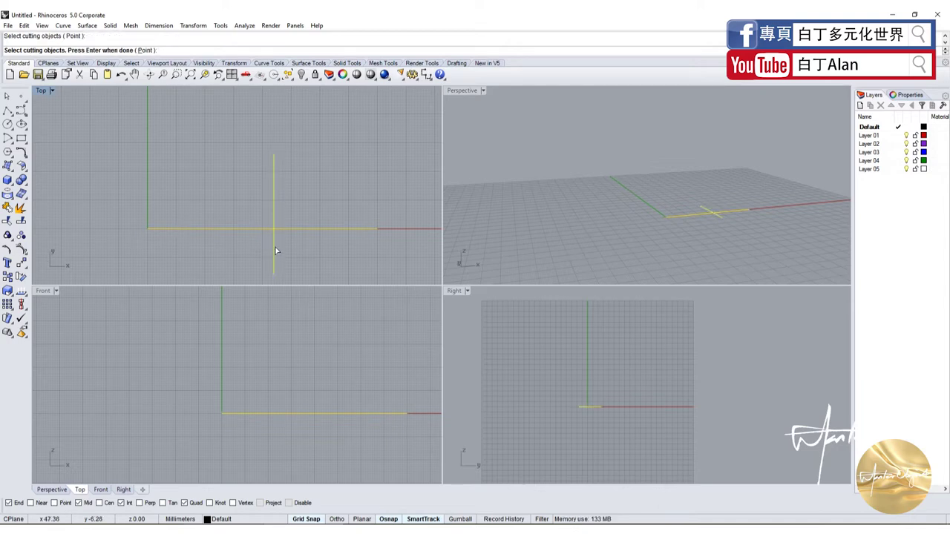
pyautogui.press('Return')
pyautogui.click(291, 230)
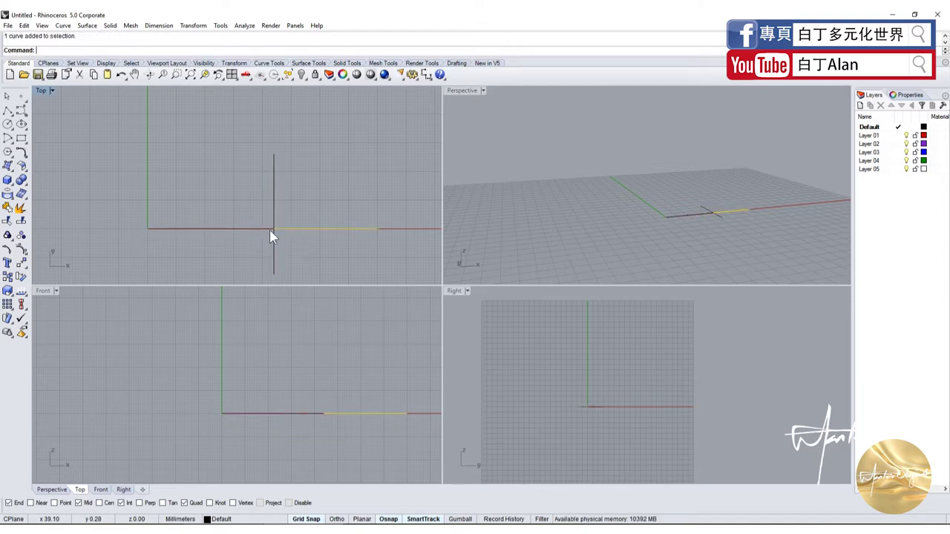
pyautogui.hotkey('ctrl', 'z')
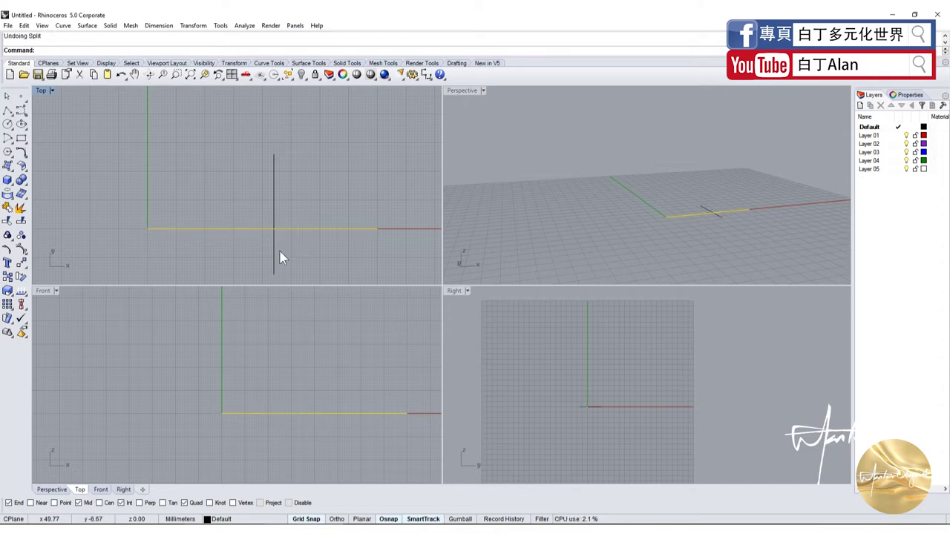
# Step: Trim off the vertical line's lower part, then undo back to only the horizontal line
pyautogui.click(6, 220)
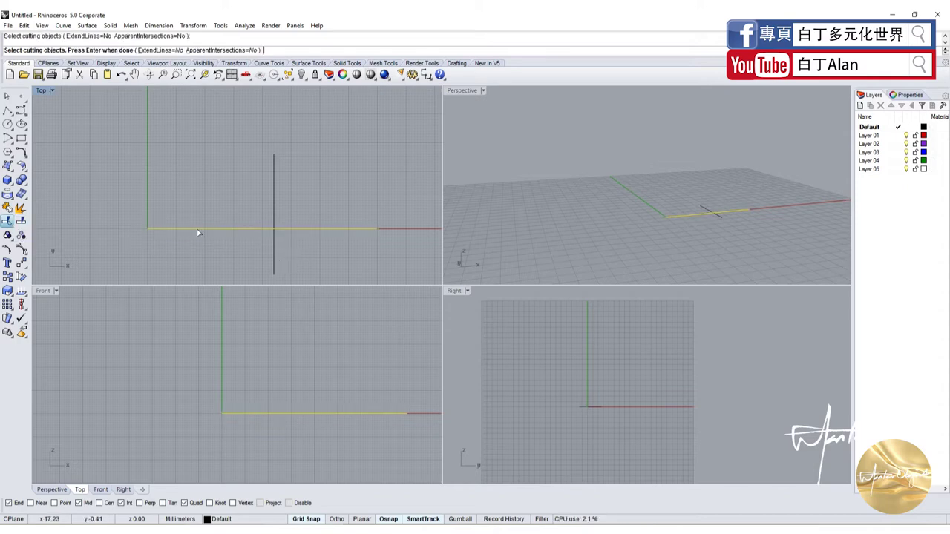
pyautogui.press('Return')
pyautogui.click(273, 243)
pyautogui.press('Return')
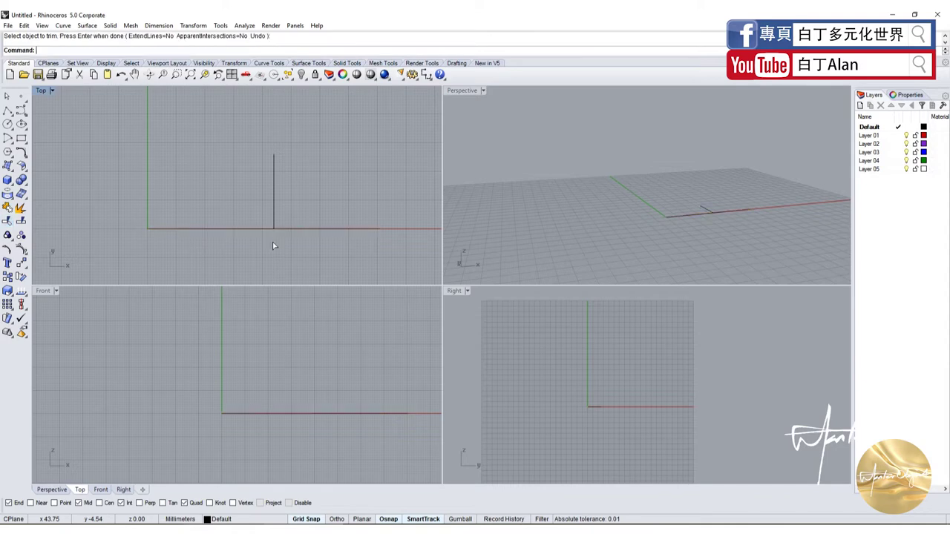
pyautogui.hotkey('ctrl', 'z')
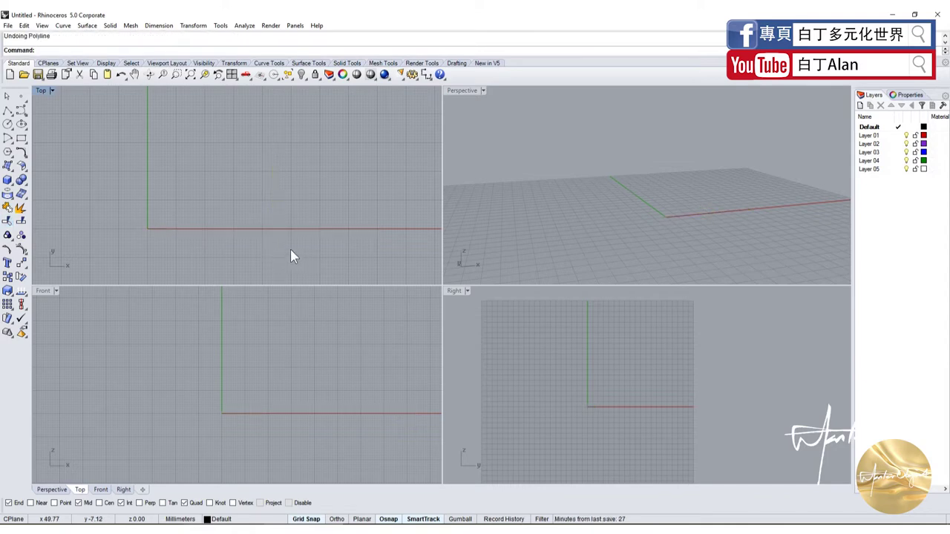
# Step: Redo to bring the vertical line back and check the horizontal line
pyautogui.rightClick(290, 251)
pyautogui.hotkey('ctrl', 'y')
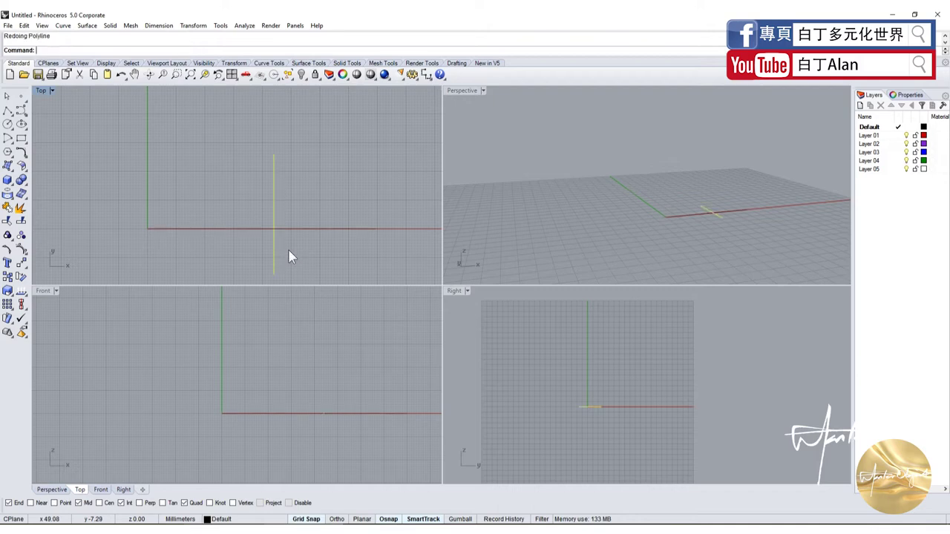
pyautogui.click(204, 229)
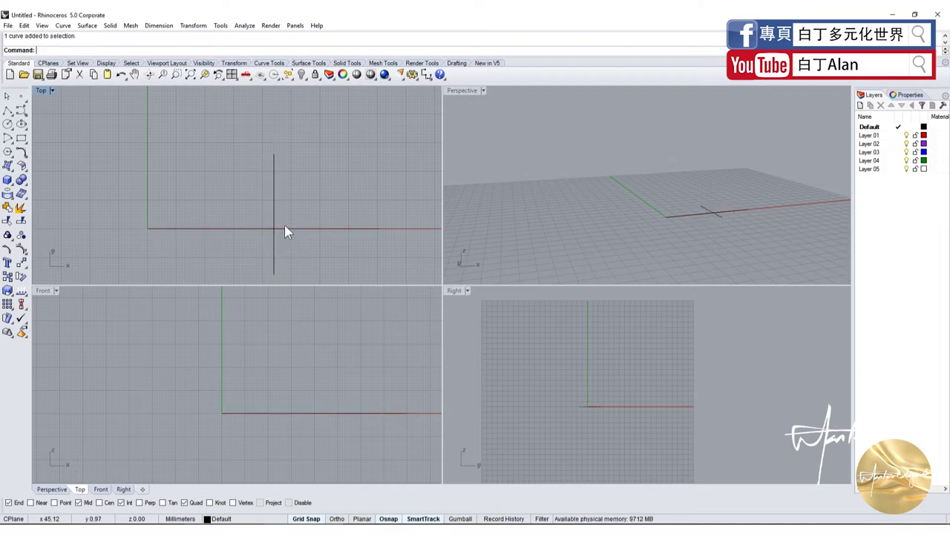
pyautogui.press('Escape')
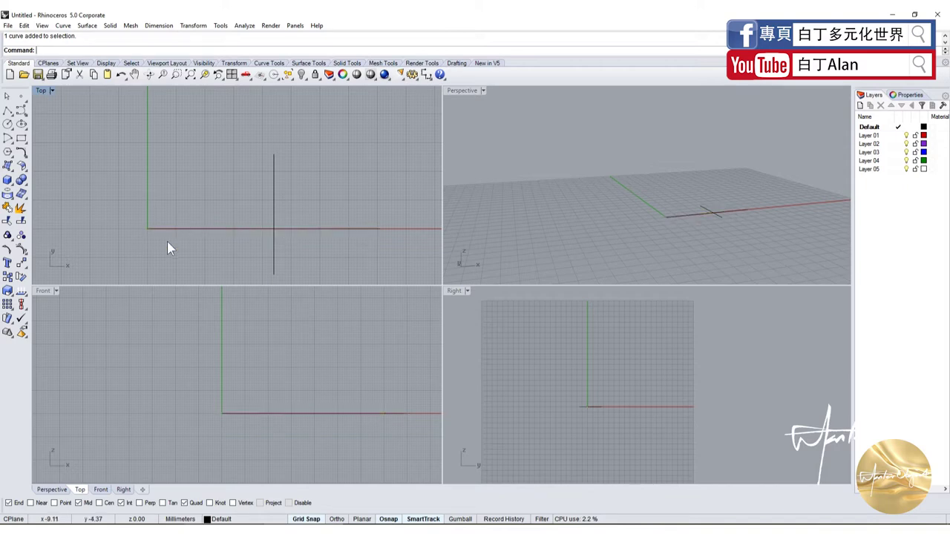
# Step: Trim the horizontal line at the vertical cutter, then undo that trim and end Trim
pyautogui.click(21, 221)
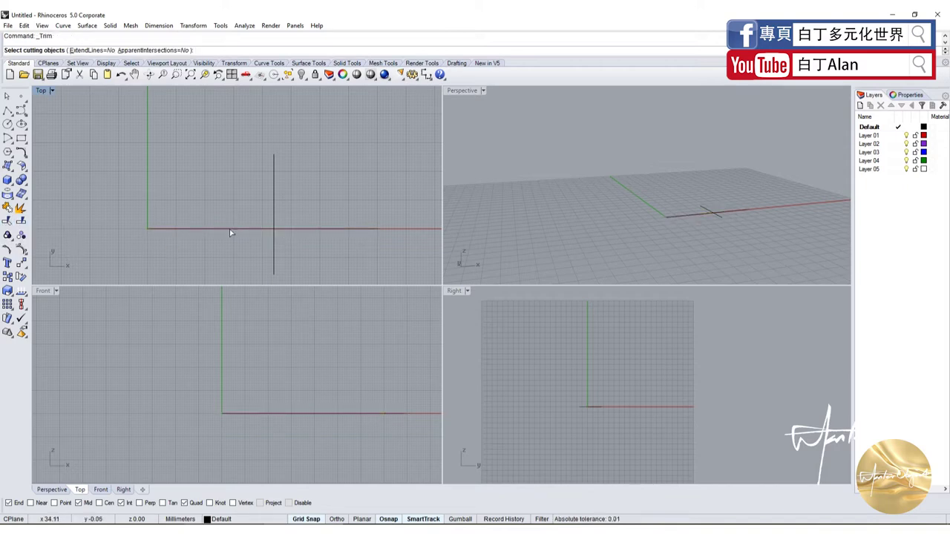
pyautogui.click(274, 246)
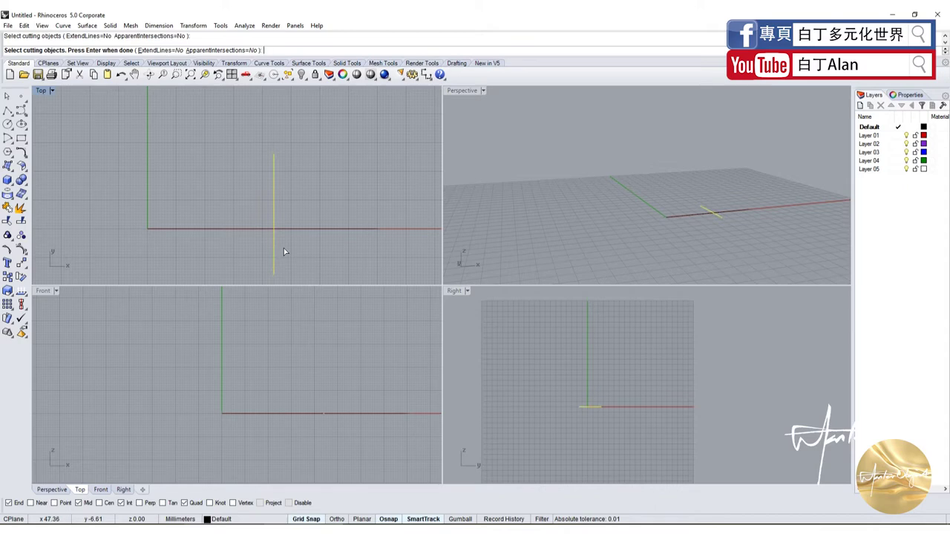
pyautogui.press('Return')
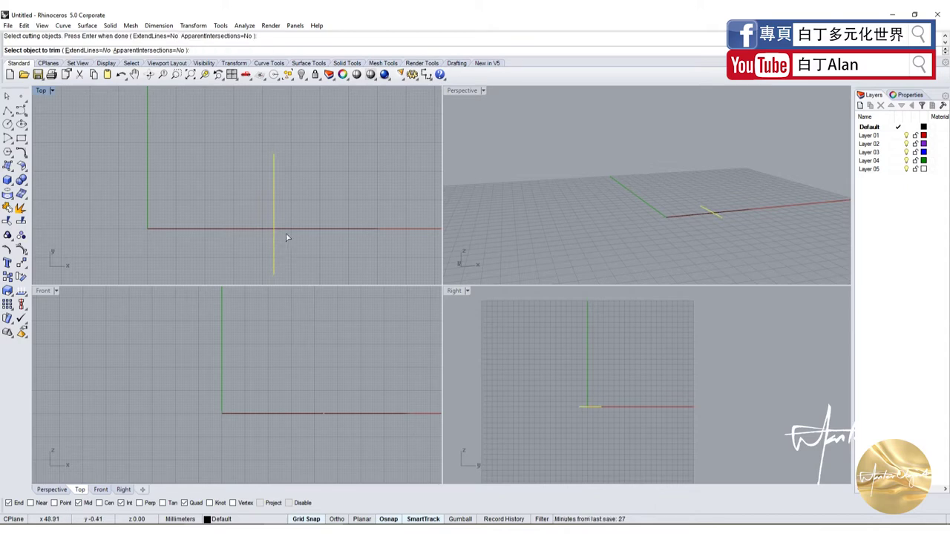
pyautogui.click(287, 230)
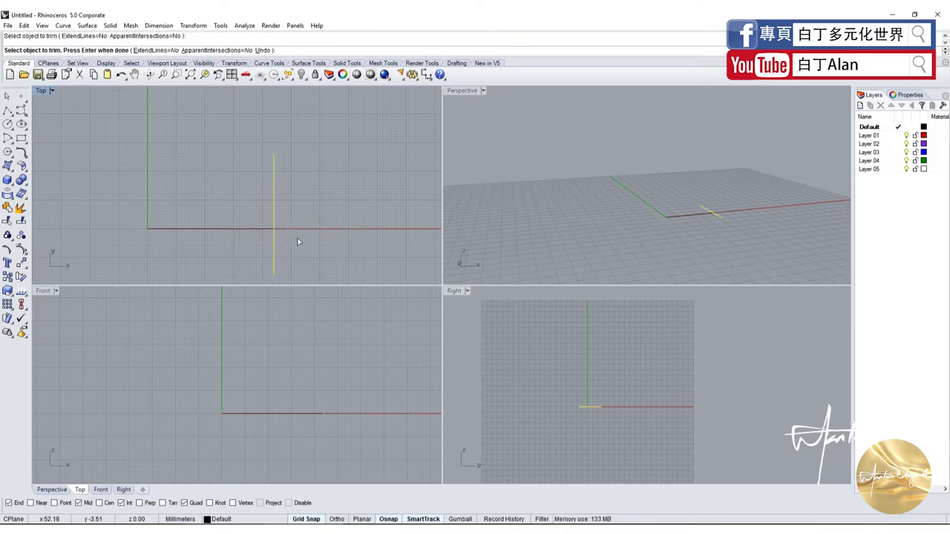
pyautogui.hotkey('ctrl', 'z')
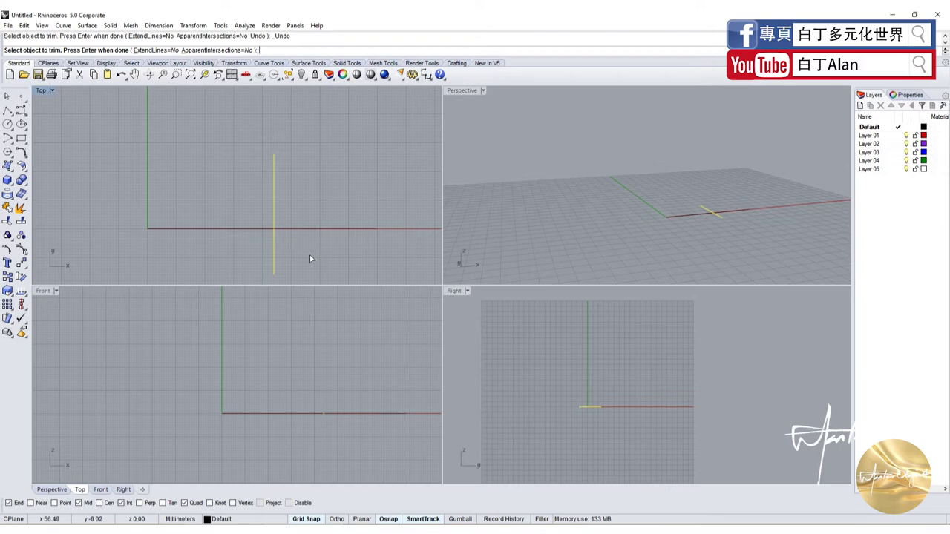
pyautogui.press('Return')
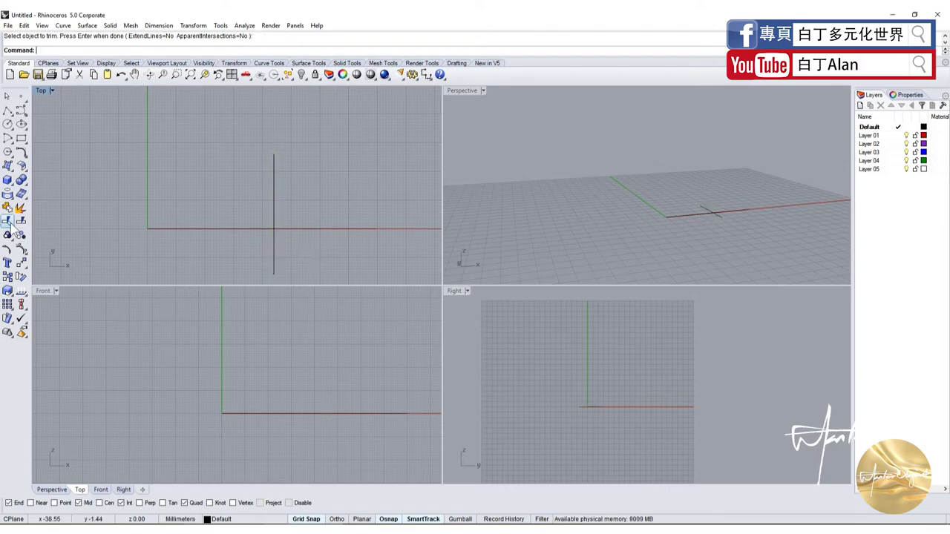
# Step: Delete the horizontal line, leaving only the vertical line
pyautogui.click(289, 235)
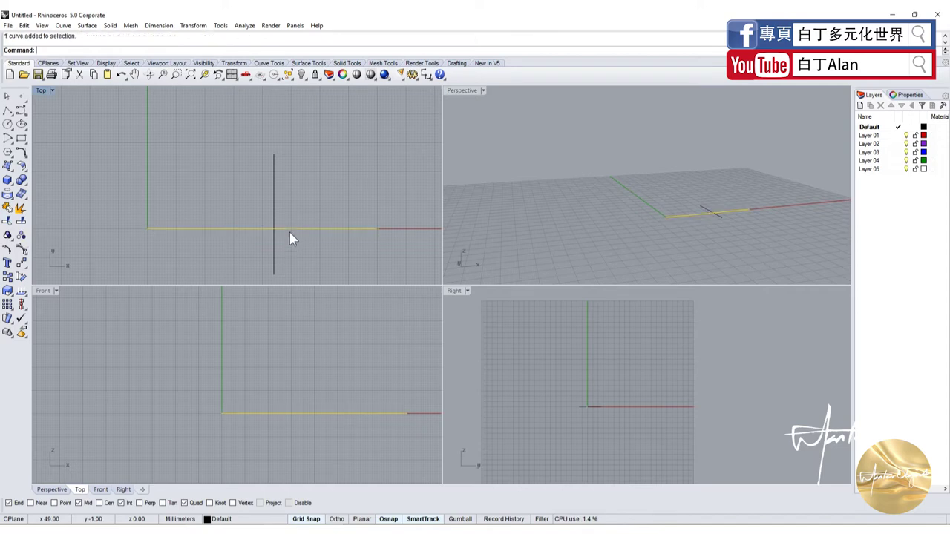
pyautogui.press('Escape')
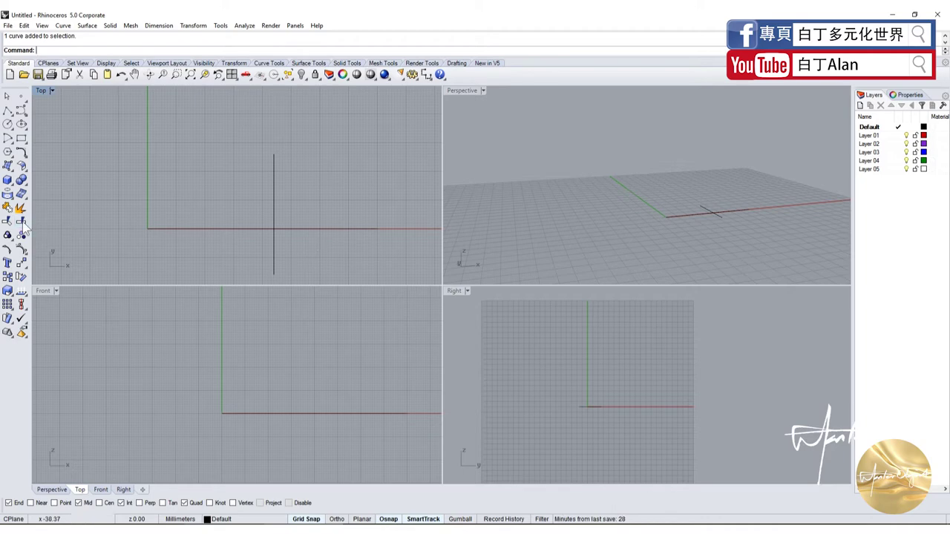
pyautogui.moveTo(274, 238); pyautogui.dragTo(265, 227)
pyautogui.press('Escape')
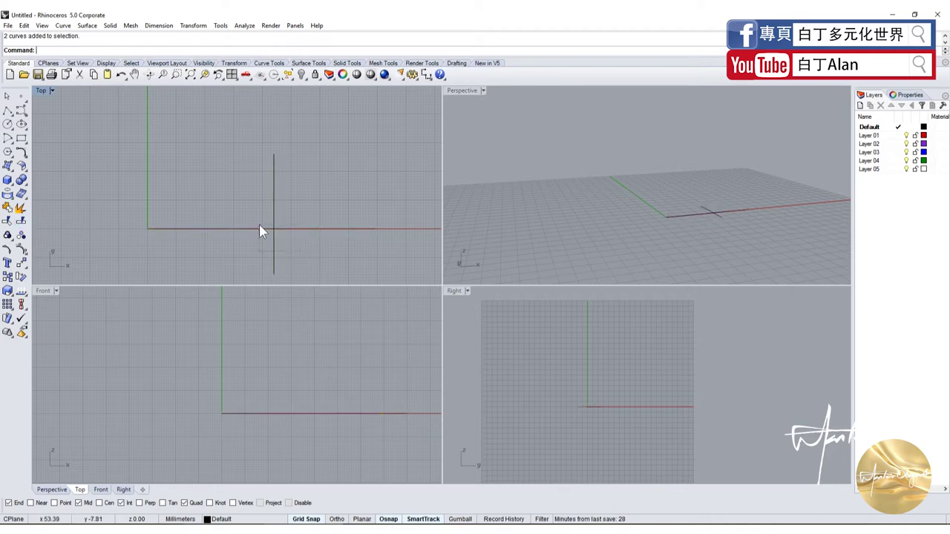
pyautogui.moveTo(305, 254); pyautogui.dragTo(265, 226)
pyautogui.press('Escape')
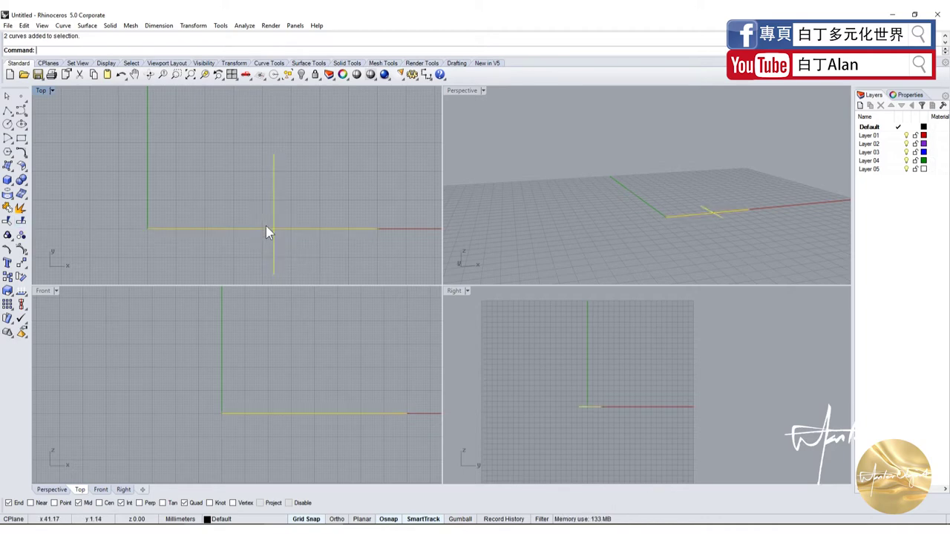
pyautogui.press('Escape')
pyautogui.click(304, 231)
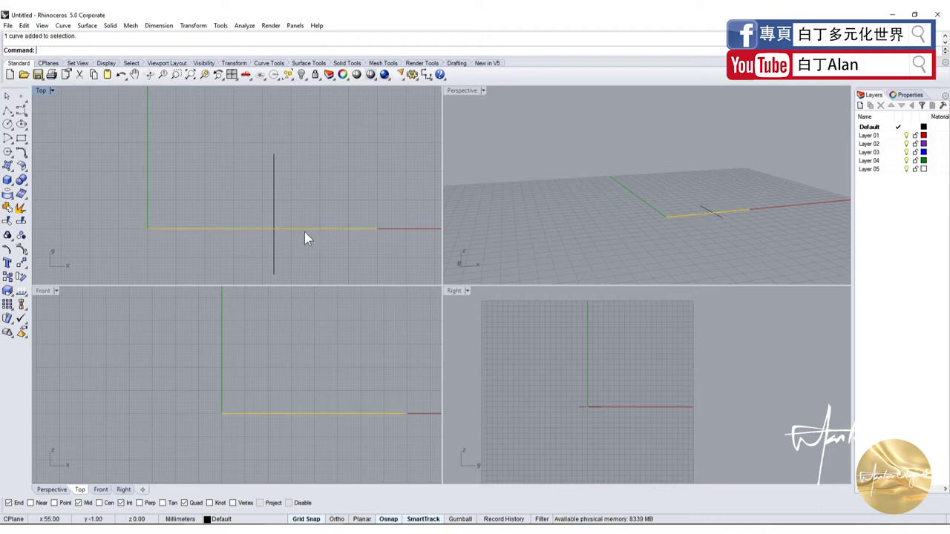
pyautogui.press('Escape')
pyautogui.click(302, 228)
pyautogui.press('Delete')
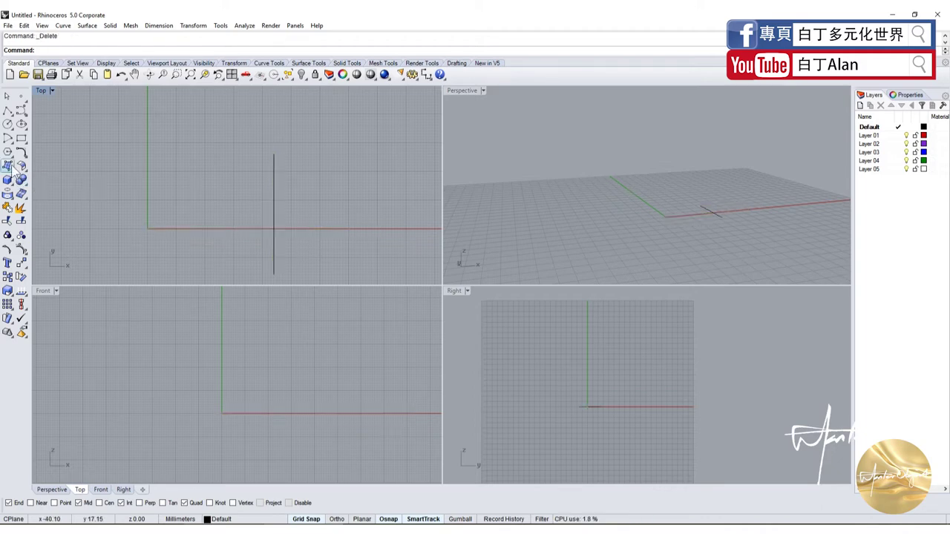
# Step: Start a corner-points surface, placing the first two corners left of the vertical line
pyautogui.click(8, 164)
pyautogui.click(199, 191)
pyautogui.click(204, 263)
# Step: Finish the four-corner surface, then shift it right in Top and lower it in Front
pyautogui.click(303, 260)
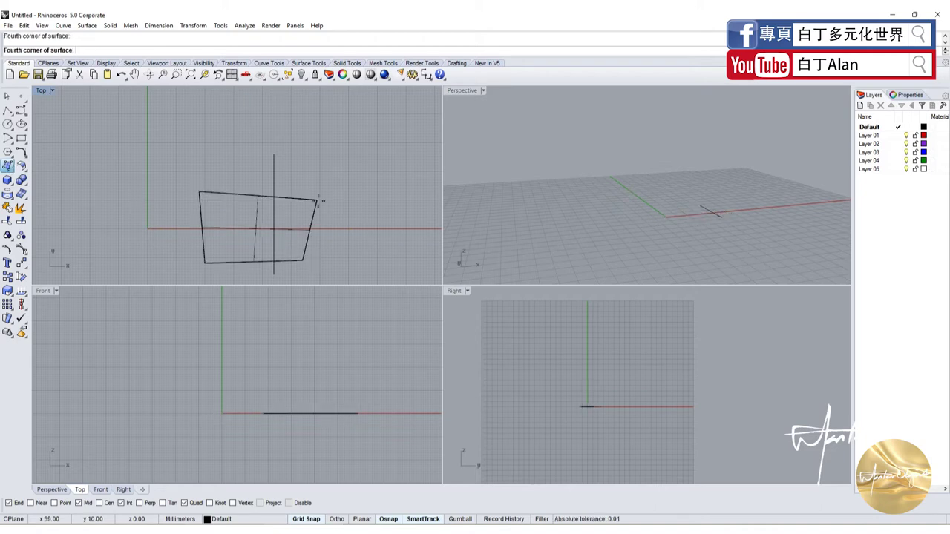
pyautogui.click(317, 199)
pyautogui.click(312, 215)
pyautogui.moveTo(312, 214); pyautogui.dragTo(328, 233)
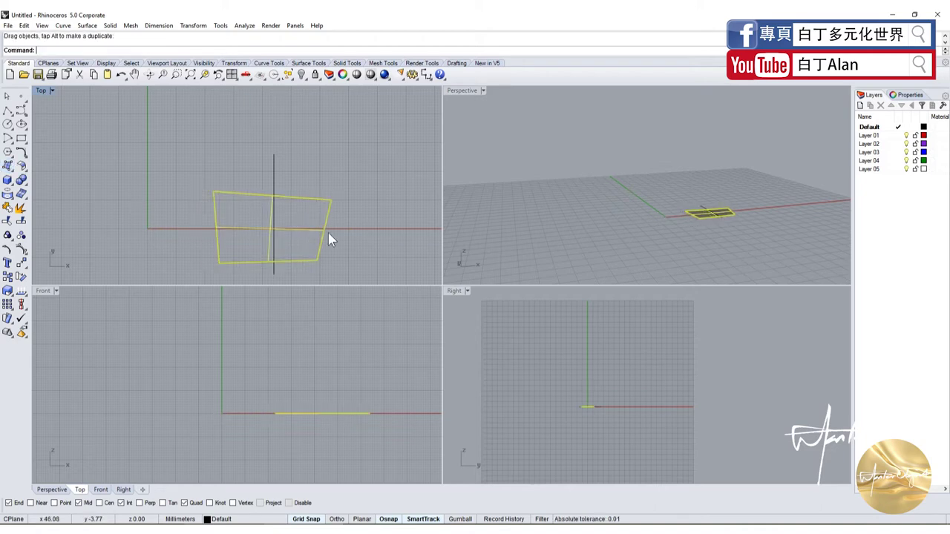
pyautogui.moveTo(331, 417); pyautogui.dragTo(329, 467)
# Step: Maximize and restore the Top view, then select the surface and start Split on it
pyautogui.click(285, 215)
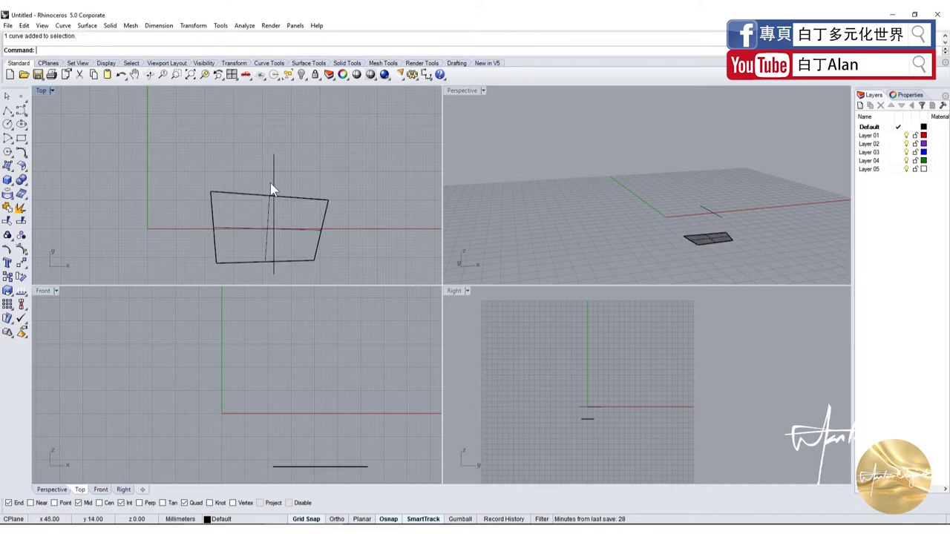
pyautogui.click(274, 189)
pyautogui.doubleClick(42, 92)
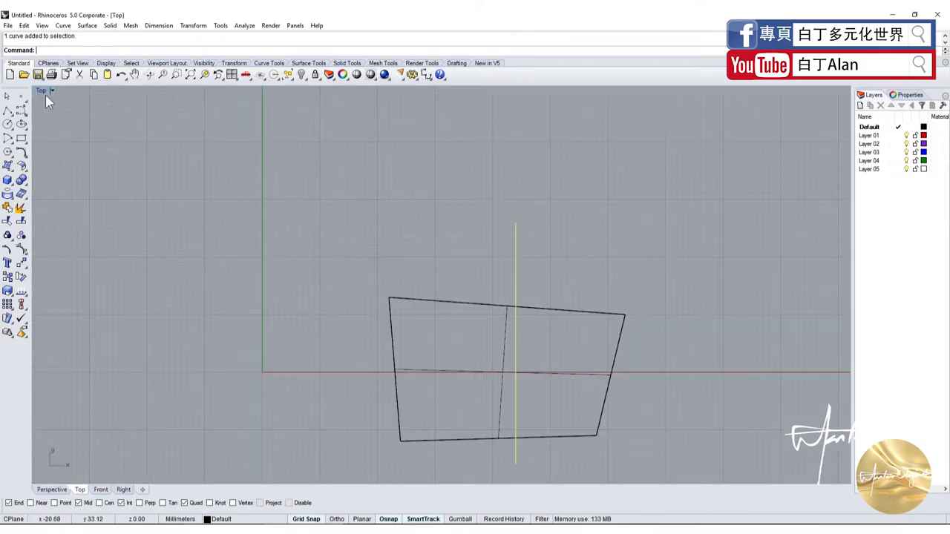
pyautogui.doubleClick(42, 91)
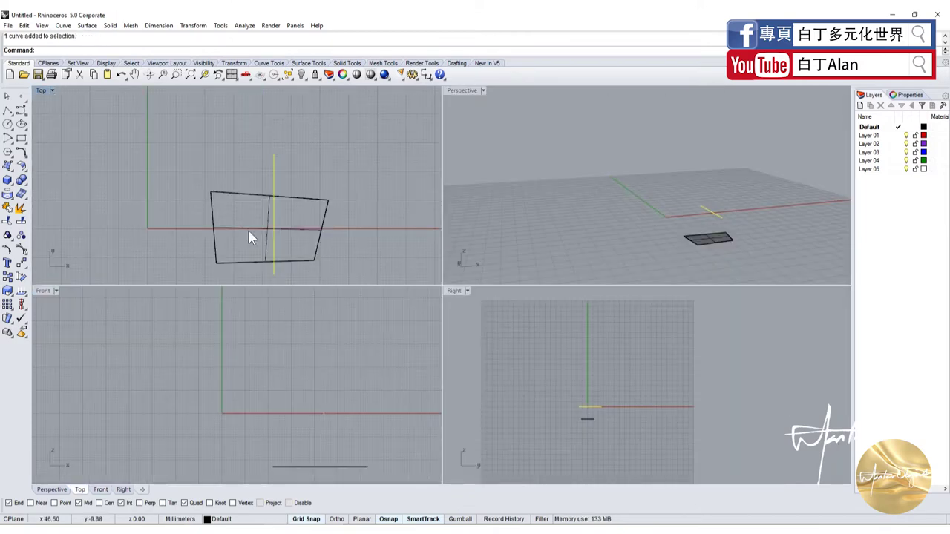
pyautogui.scroll(2, 253, 166)
pyautogui.click(340, 217)
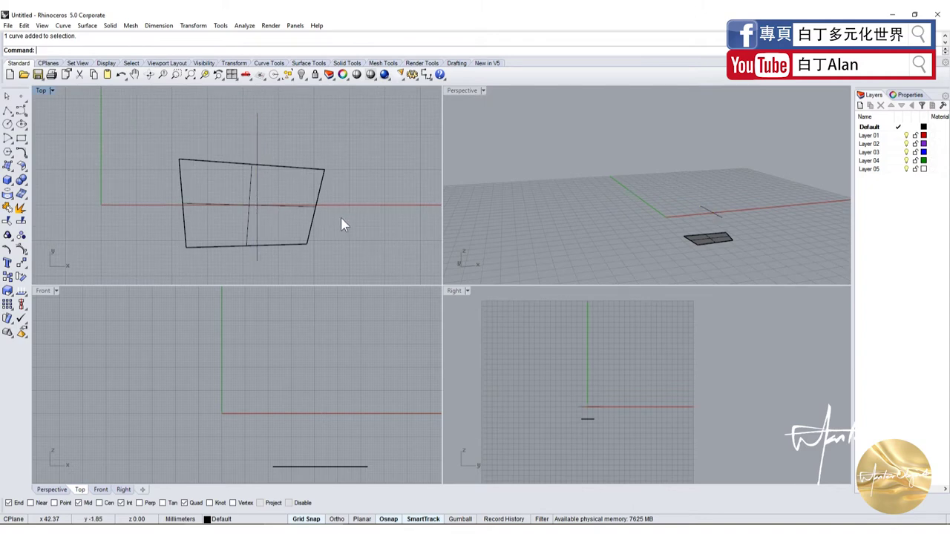
pyautogui.click(184, 203)
pyautogui.click(20, 220)
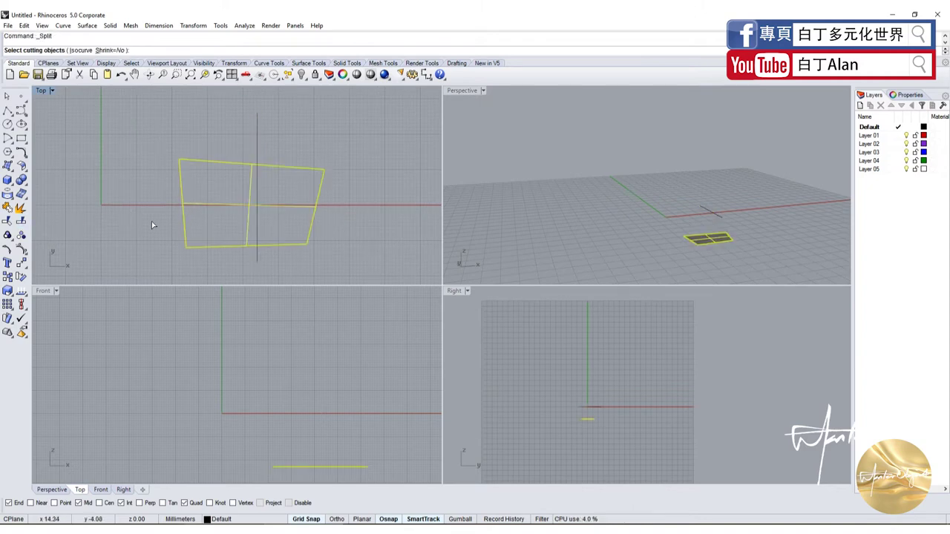
# Step: Split the surface in two using the vertical line as the cutter
pyautogui.press('Return')
pyautogui.click(205, 196)
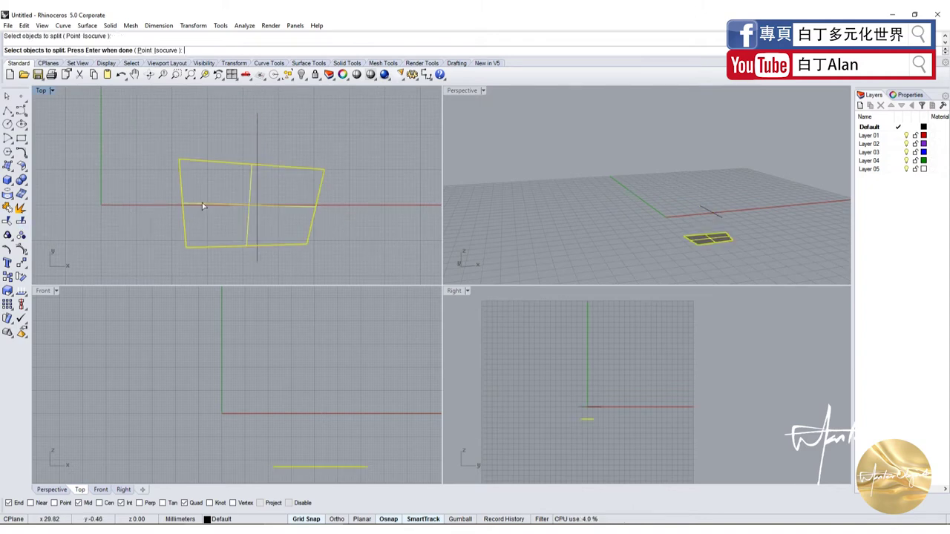
pyautogui.press('Return')
pyautogui.click(258, 194)
pyautogui.press('Return')
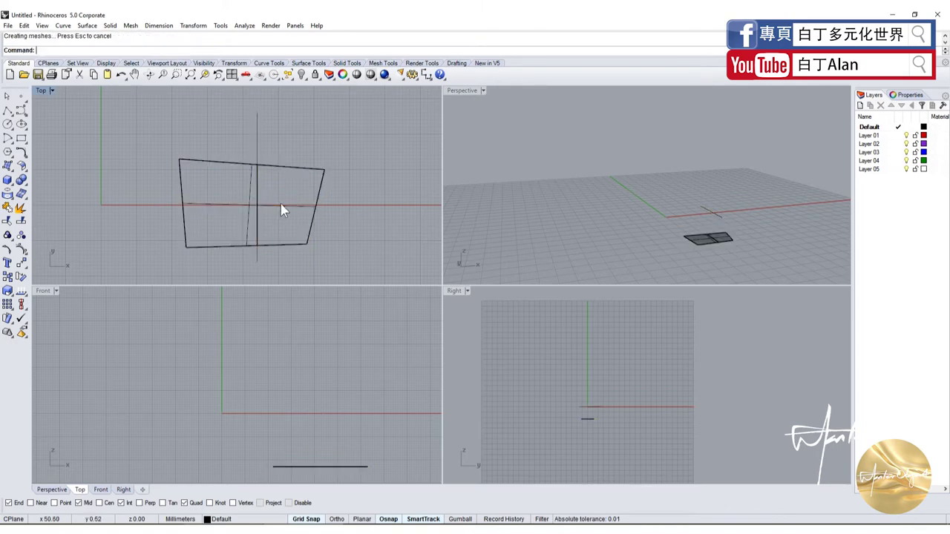
# Step: Move the right piece away, check in Perspective, then delete both surface pieces
pyautogui.moveTo(281, 204); pyautogui.dragTo(352, 205)
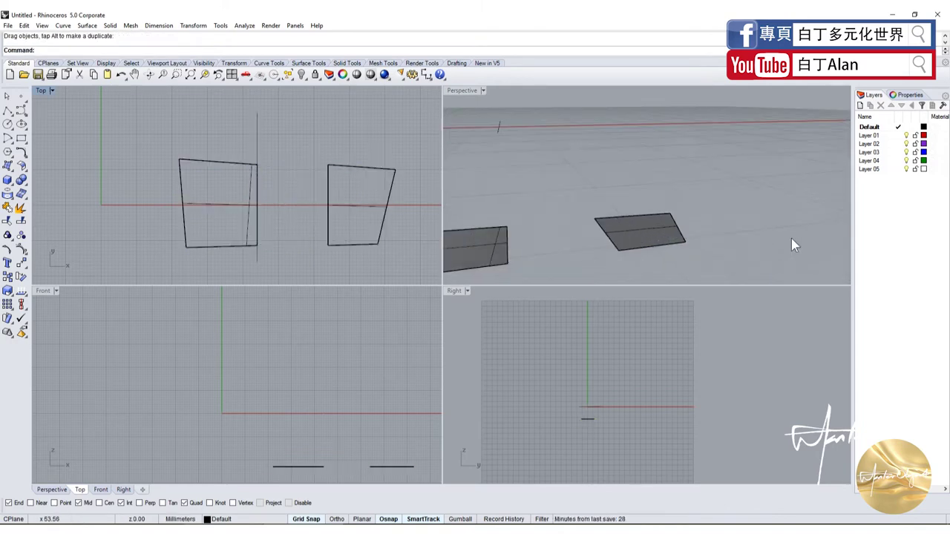
pyautogui.moveTo(685, 231)
pyautogui.mouseDown(button='right')
pyautogui.moveTo(684, 212)
pyautogui.moveTo(625, 214)
pyautogui.mouseUp(button='right')
pyautogui.scroll(3, 625, 214)
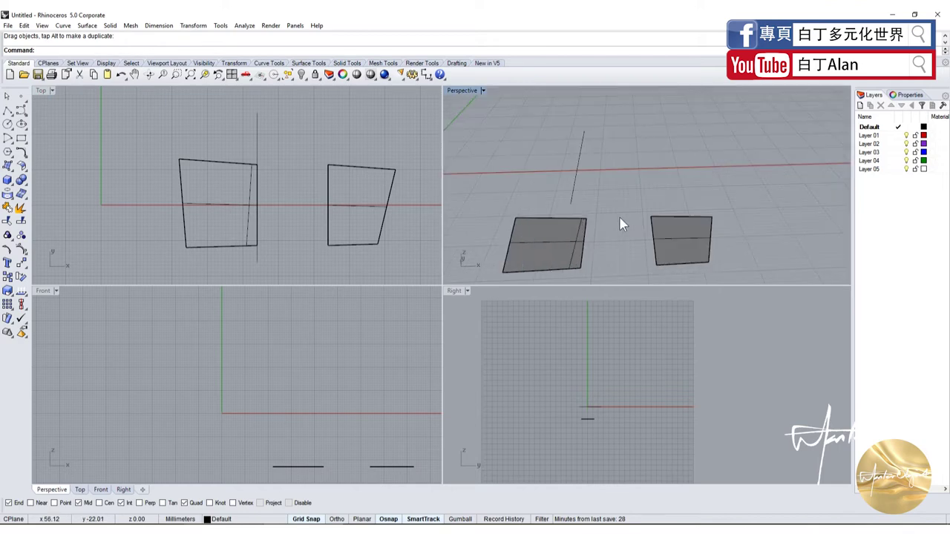
pyautogui.click(338, 201)
pyautogui.click(338, 204)
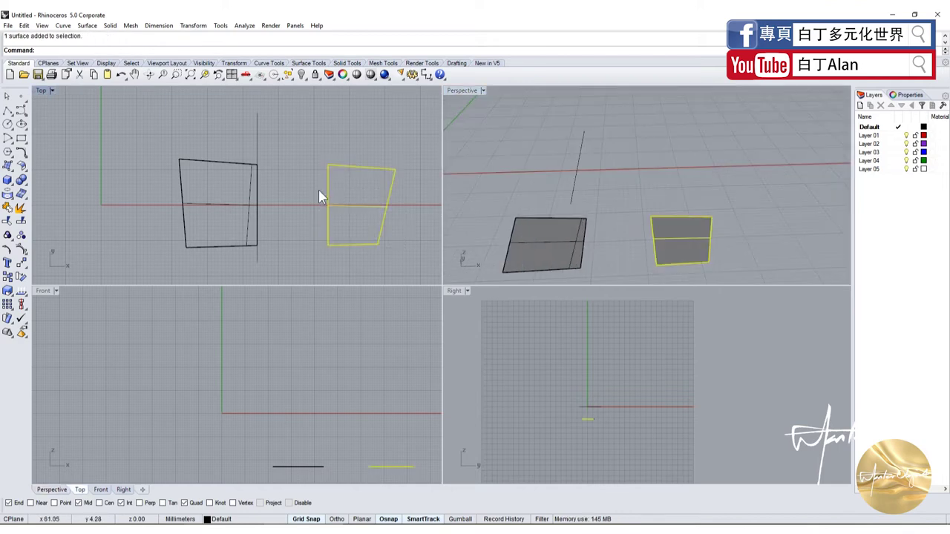
pyautogui.press('Delete')
pyautogui.click(198, 203)
pyautogui.press('Delete')
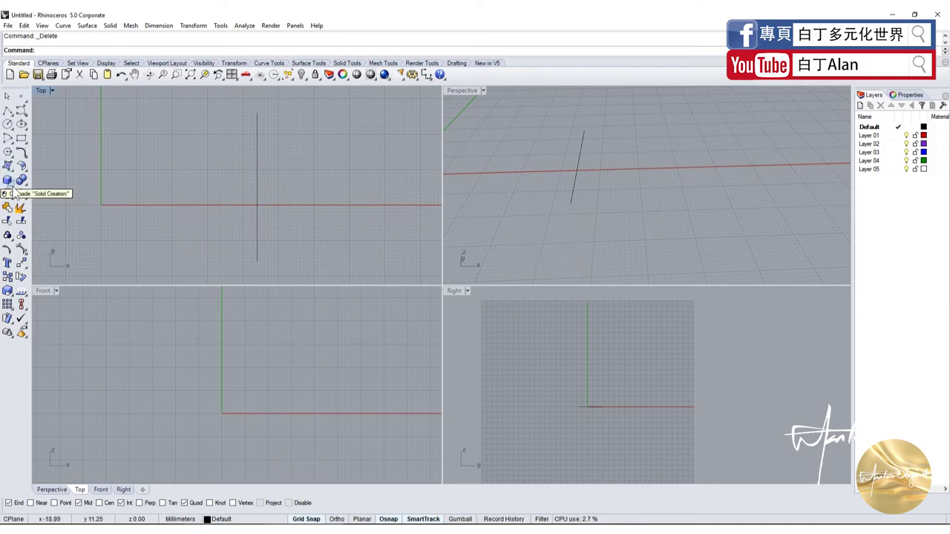
# Step: Draw a box around the vertical line and raise it in Front to straddle the ground line
pyautogui.click(8, 180)
pyautogui.click(199, 174)
pyautogui.click(321, 237)
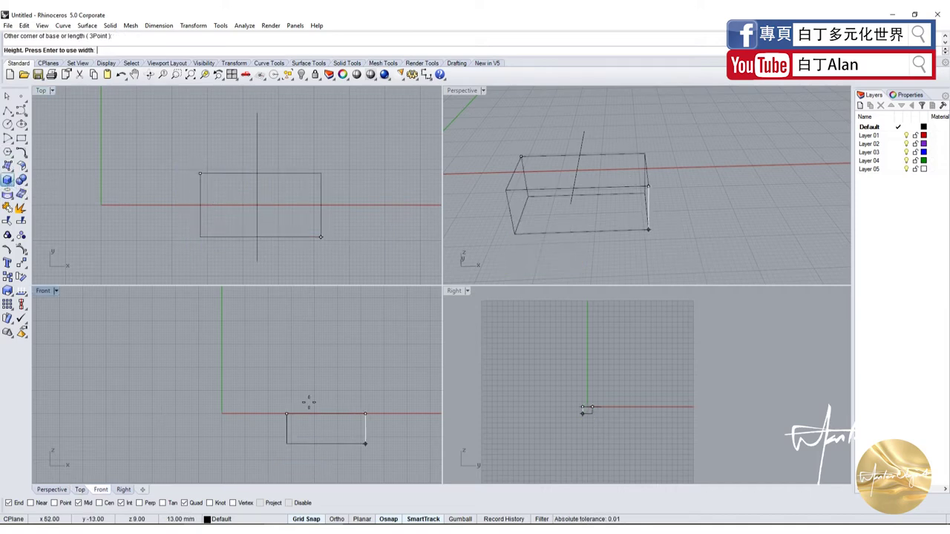
pyautogui.click(382, 467)
pyautogui.click(363, 452)
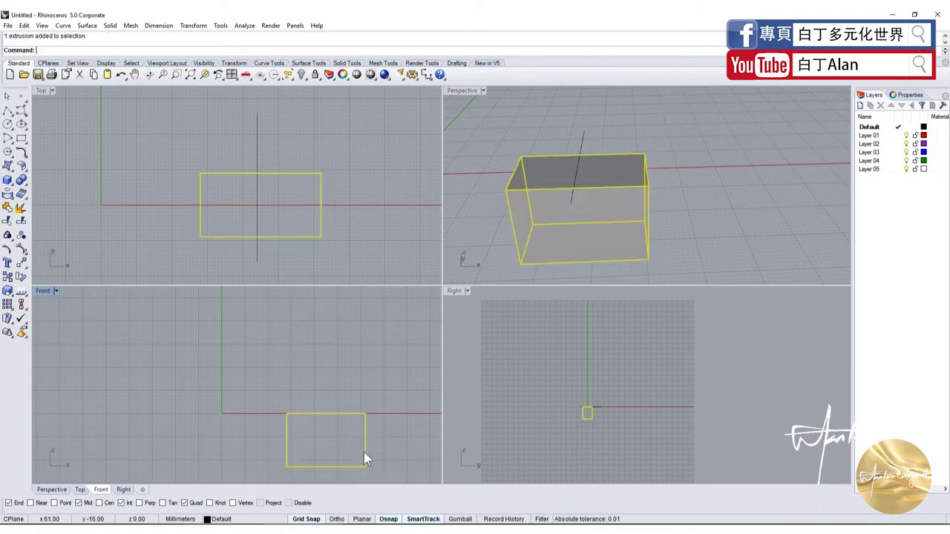
pyautogui.moveTo(364, 452); pyautogui.dragTo(362, 431)
pyautogui.press('Escape')
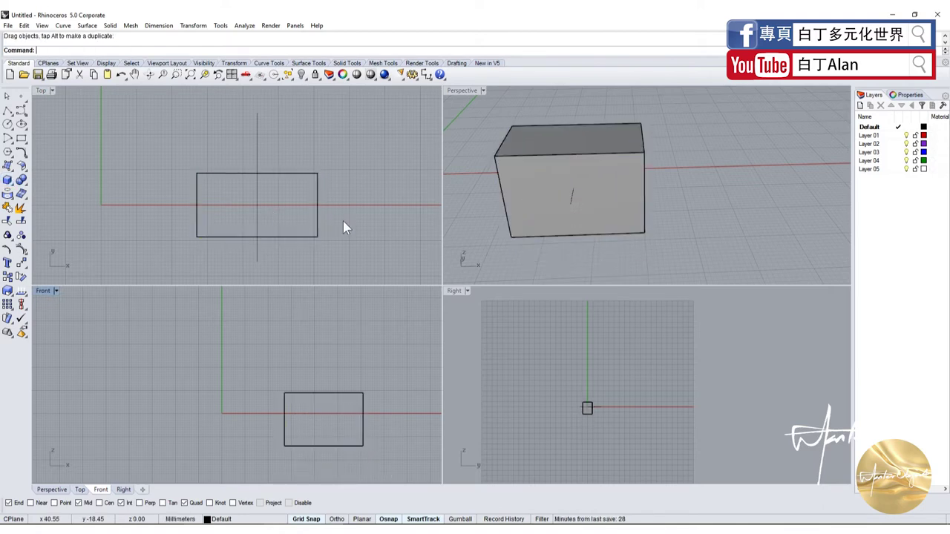
# Step: Select the vertical line in the Top view and start Split
pyautogui.click(572, 201)
pyautogui.press('Escape')
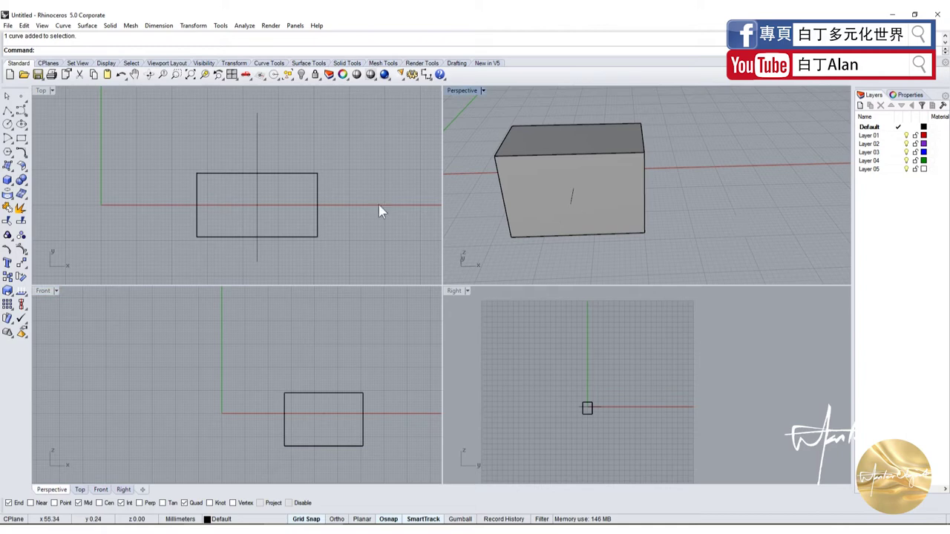
pyautogui.click(35, 91)
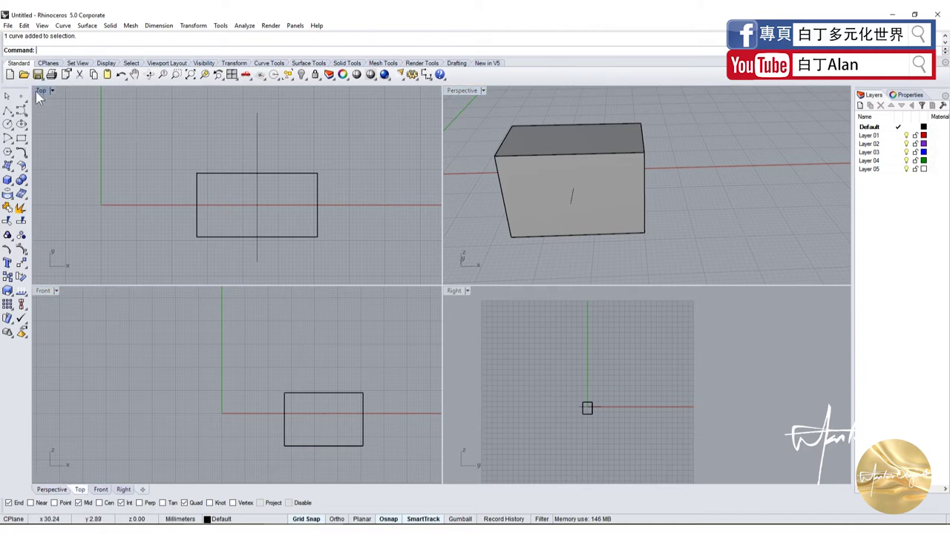
pyautogui.click(257, 219)
pyautogui.click(21, 221)
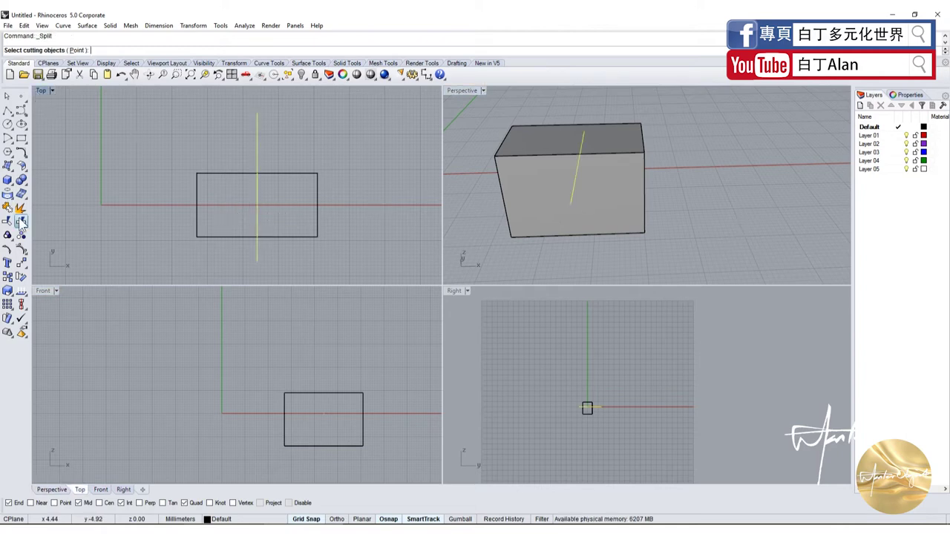
# Step: Cut the vertical line into three pieces using the box as the cutter
pyautogui.click(197, 216)
pyautogui.press('Return')
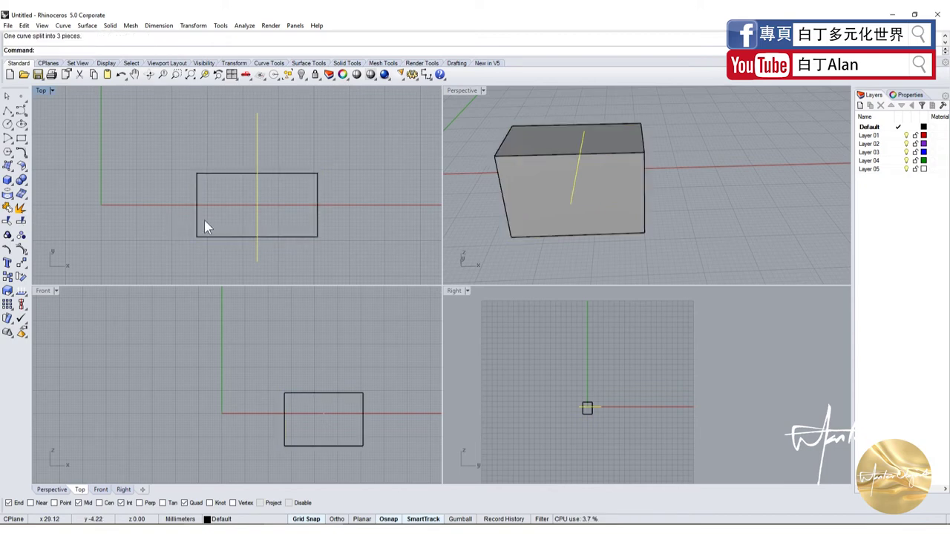
pyautogui.press('Return')
pyautogui.click(197, 220)
pyautogui.press('Return')
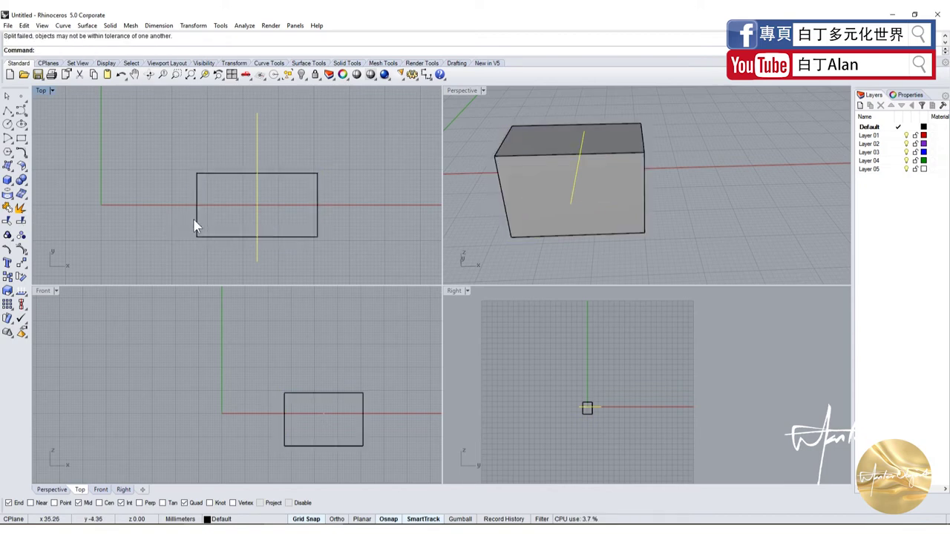
# Step: Split the box into two halves with the vertical line as the cutter
pyautogui.click(179, 211)
pyautogui.click(195, 215)
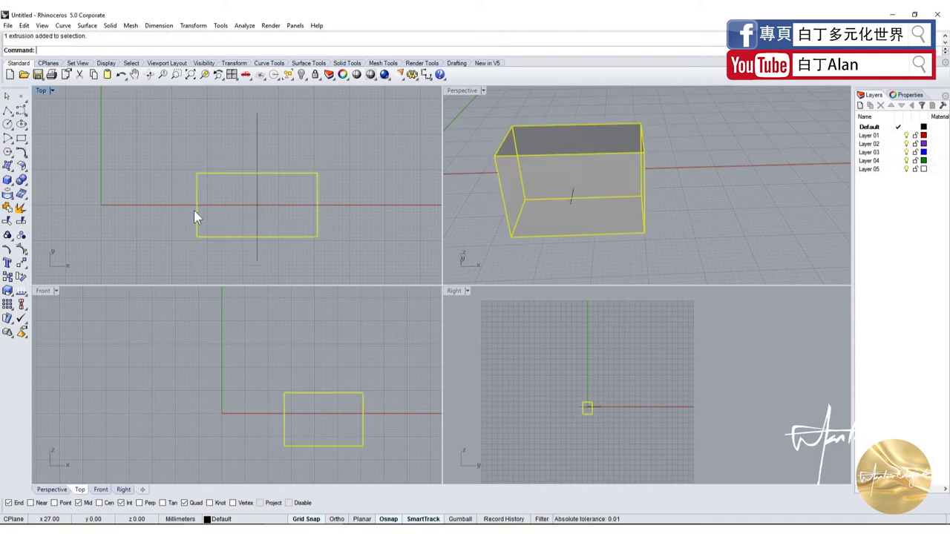
pyautogui.press('Return')
pyautogui.click(257, 208)
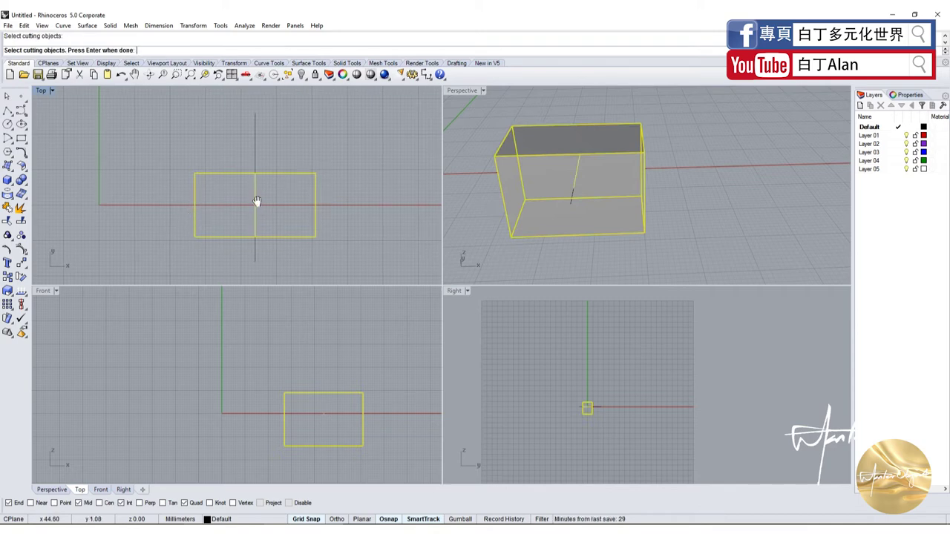
pyautogui.press('Return')
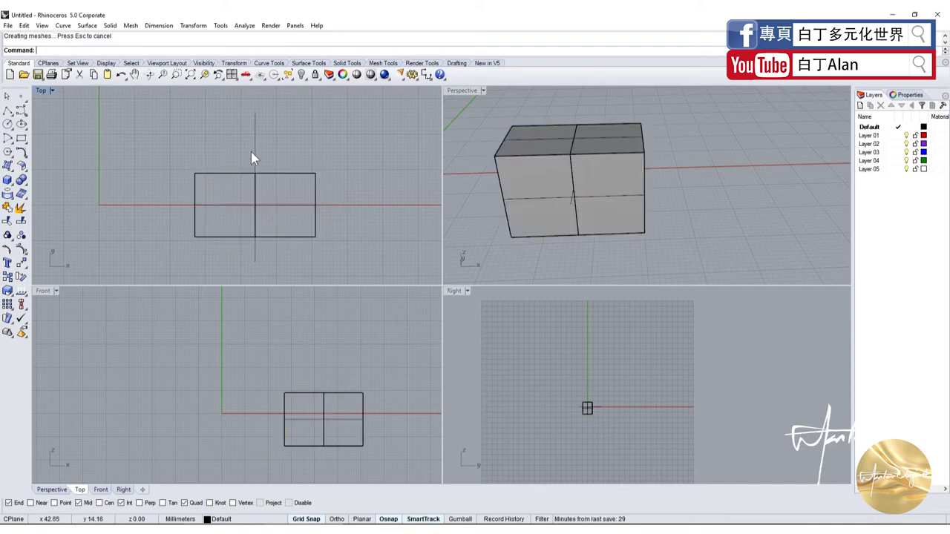
pyautogui.click(254, 246)
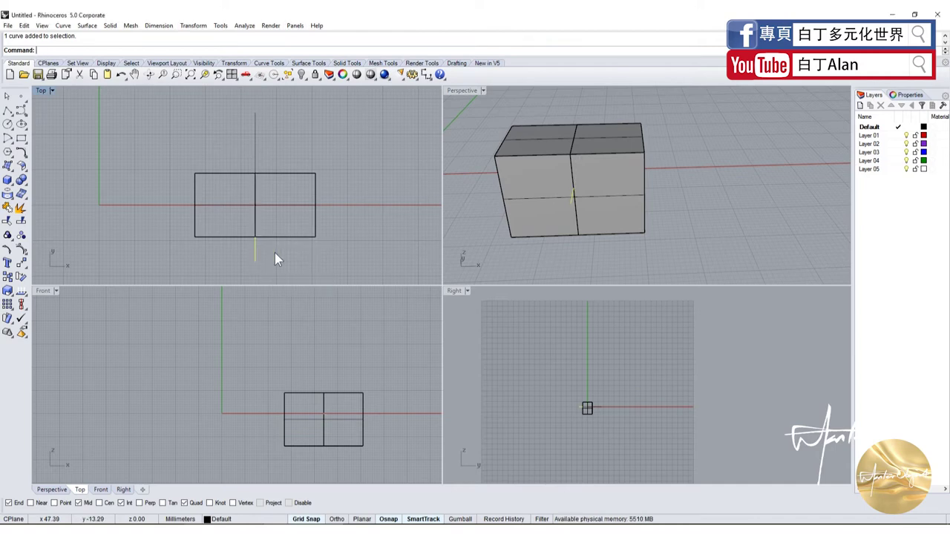
# Step: Move the left box half further left and orbit the maximized Perspective around both halves
pyautogui.click(267, 236)
pyautogui.click(260, 245)
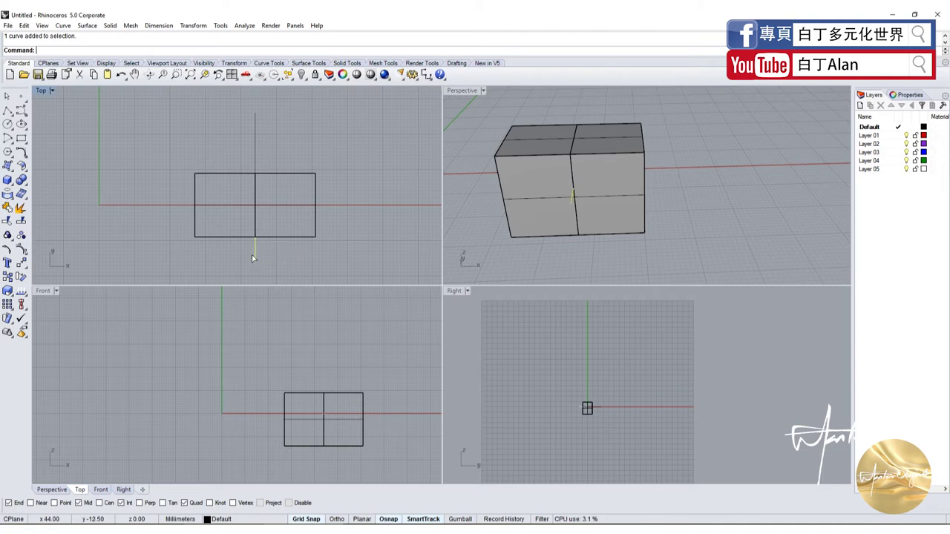
pyautogui.moveTo(548, 193); pyautogui.dragTo(491, 127)
pyautogui.doubleClick(463, 90)
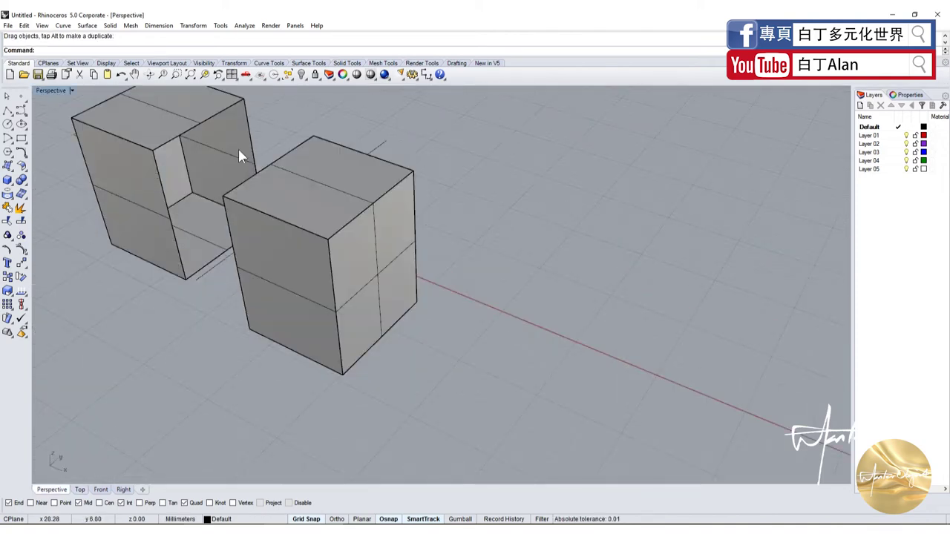
pyautogui.moveTo(186, 191)
pyautogui.mouseDown(button='right')
pyautogui.moveTo(380, 216)
pyautogui.moveTo(409, 308)
pyautogui.moveTo(402, 274)
pyautogui.mouseUp(button='right')
pyautogui.scroll(-3, 403, 195)
pyautogui.moveTo(404, 195)
pyautogui.mouseDown(button='right')
pyautogui.moveTo(387, 206)
pyautogui.moveTo(442, 248)
pyautogui.moveTo(378, 182)
pyautogui.moveTo(291, 132)
pyautogui.mouseUp(button='right')
# Step: Window-select and delete both box halves and all line pieces
pyautogui.moveTo(291, 132); pyautogui.dragTo(593, 406)
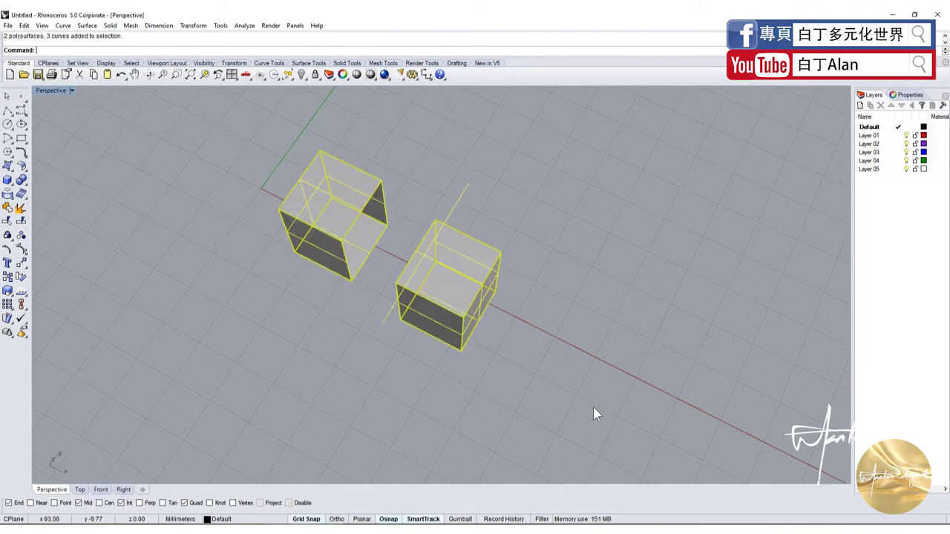
pyautogui.press('Delete')
pyautogui.moveTo(587, 403)
pyautogui.mouseDown(button='right')
pyautogui.moveTo(327, 317)
pyautogui.moveTo(390, 299)
pyautogui.mouseUp(button='right')
pyautogui.click(7, 181)
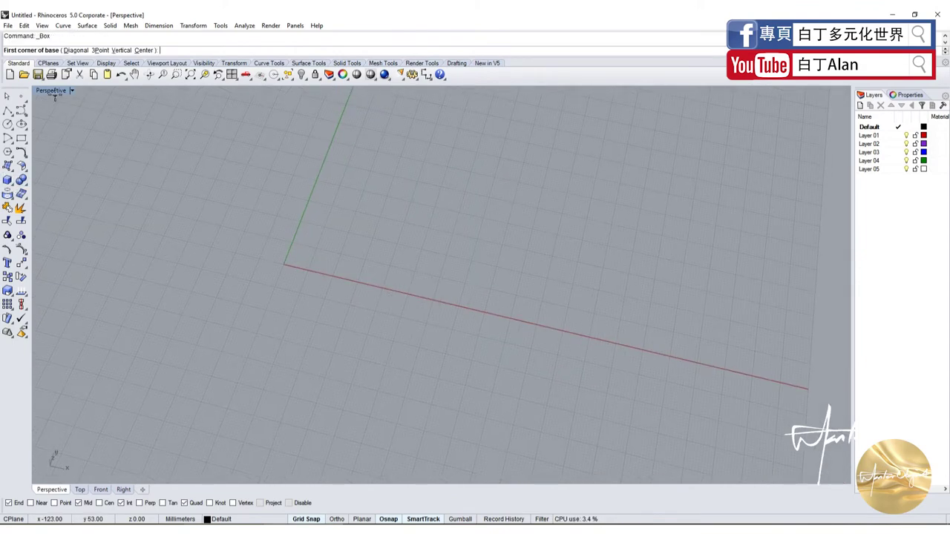
# Step: Back in the four-view layout, draw a 20 mm cube at the origin
pyautogui.doubleClick(52, 91)
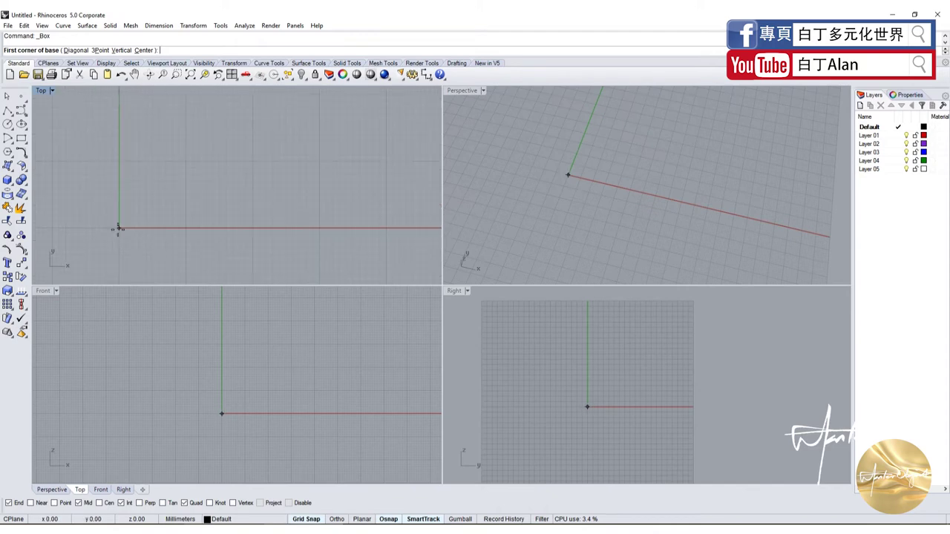
pyautogui.click(118, 228)
pyautogui.click(252, 94)
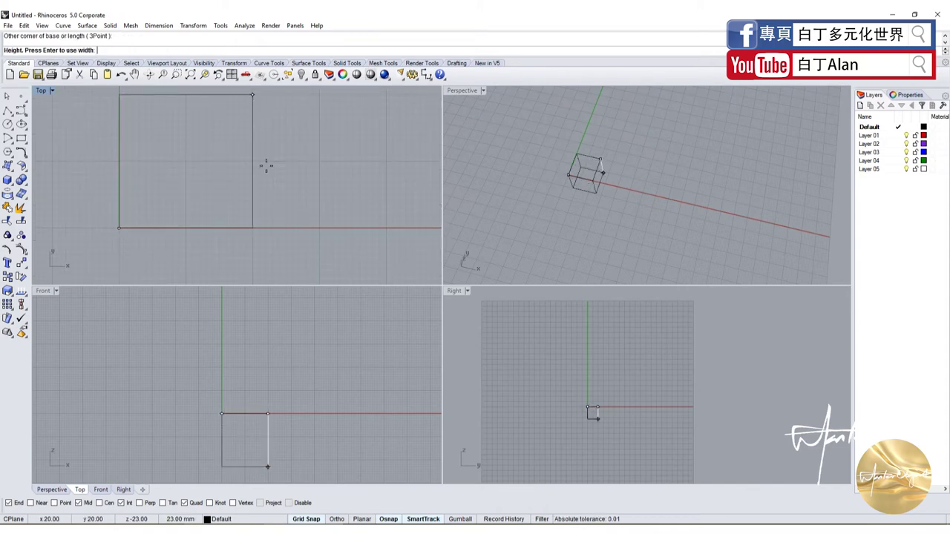
pyautogui.scroll(-3, 266, 166)
pyautogui.scroll(1, 241, 363)
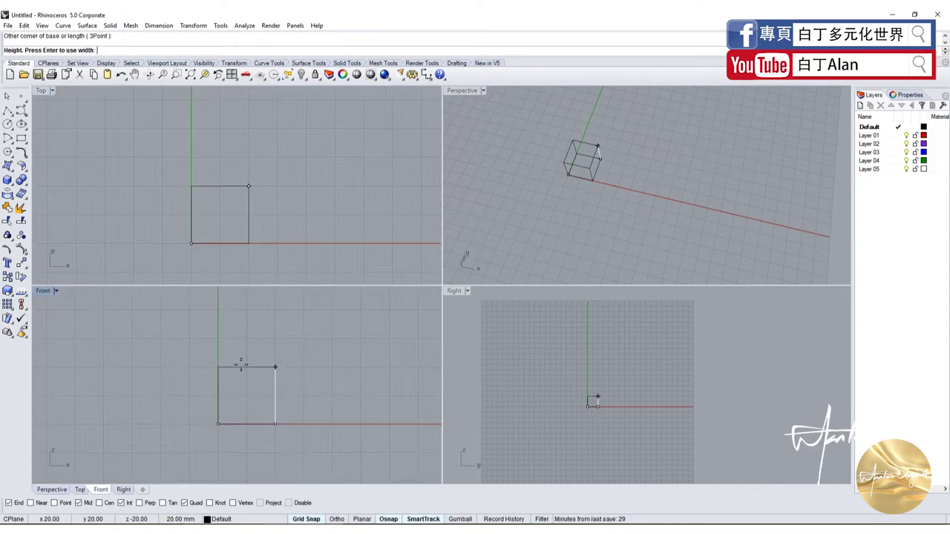
pyautogui.click(240, 364)
# Step: Draw a larger second box and drag it down so it overlaps the cube
pyautogui.press('Return')
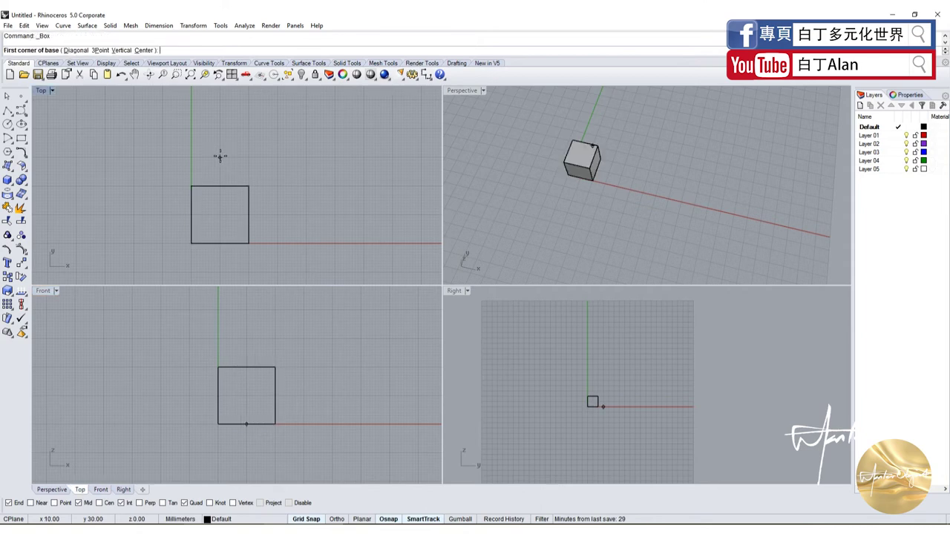
pyautogui.click(220, 156)
pyautogui.click(277, 272)
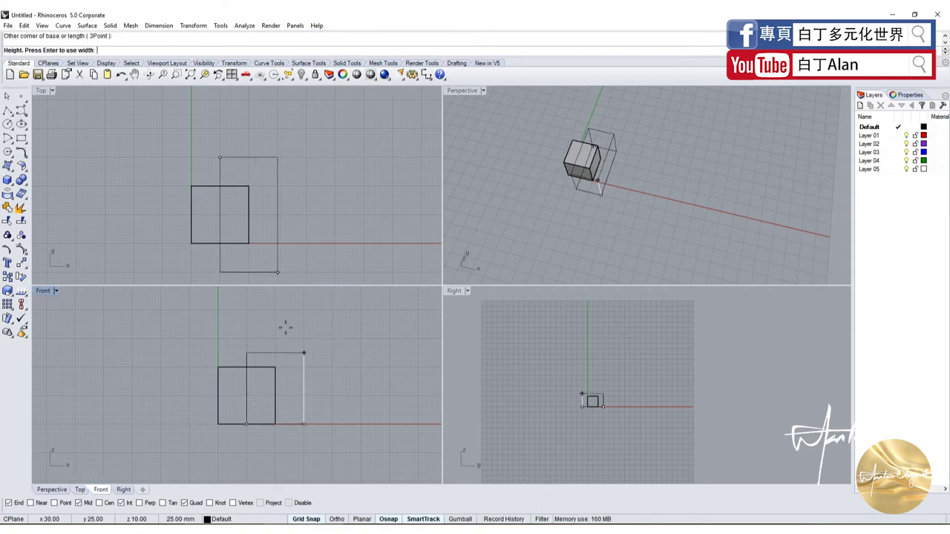
pyautogui.click(301, 310)
pyautogui.moveTo(291, 311); pyautogui.dragTo(294, 342)
pyautogui.click(409, 329)
# Step: Maximize the Perspective view and orbit around the two overlapping boxes
pyautogui.doubleClick(466, 89)
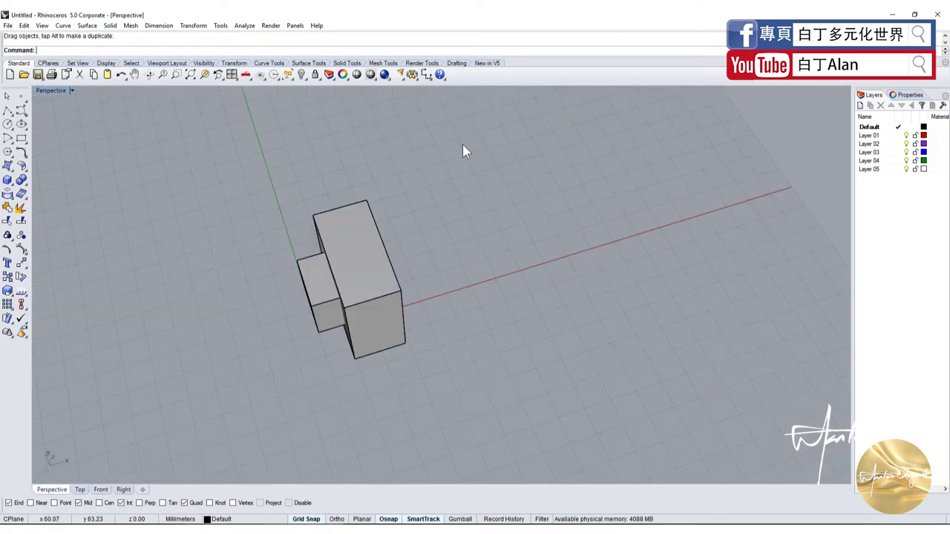
pyautogui.moveTo(462, 151); pyautogui.dragTo(408, 377, button='right')
pyautogui.scroll(3, 341, 297)
pyautogui.scroll(-3, 586, 233)
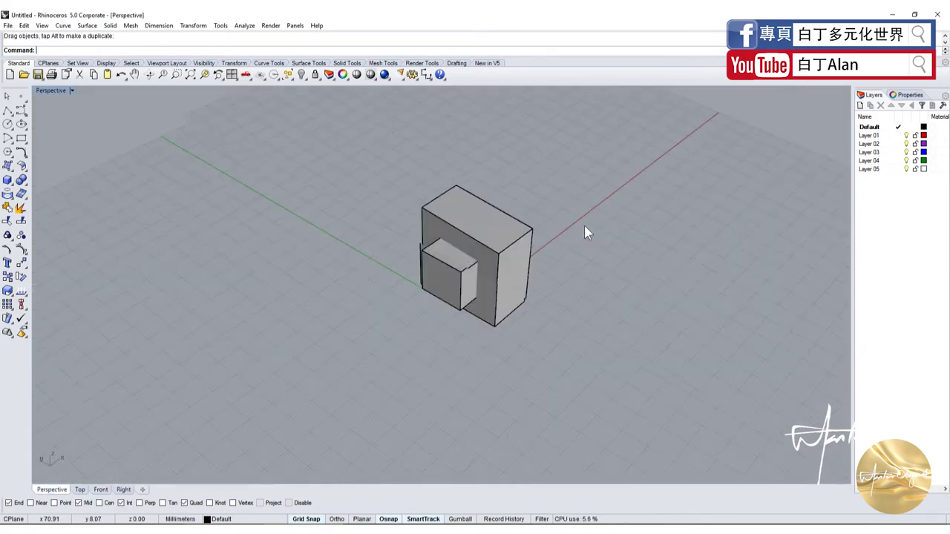
pyautogui.scroll(3, 584, 223)
pyautogui.moveTo(584, 201)
pyautogui.mouseDown(button='right')
pyautogui.moveTo(302, 244)
pyautogui.moveTo(256, 176)
pyautogui.mouseUp(button='right')
pyautogui.scroll(5, 220, 231)
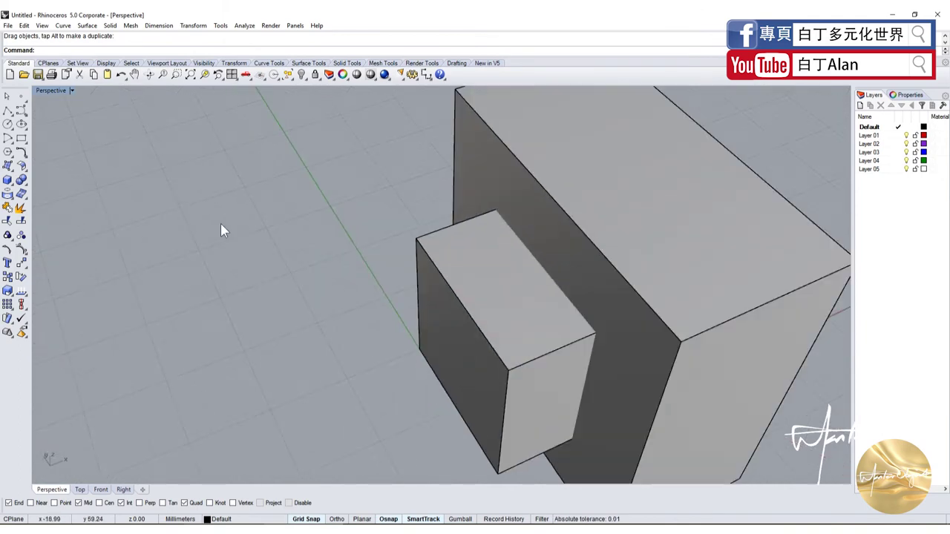
pyautogui.click(27, 184)
pyautogui.click(24, 183)
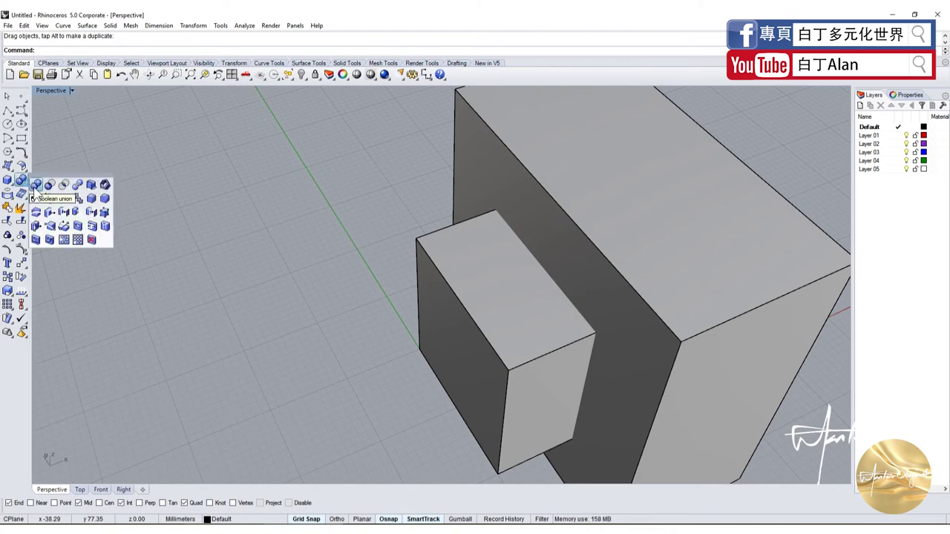
pyautogui.click(36, 185)
pyautogui.click(475, 279)
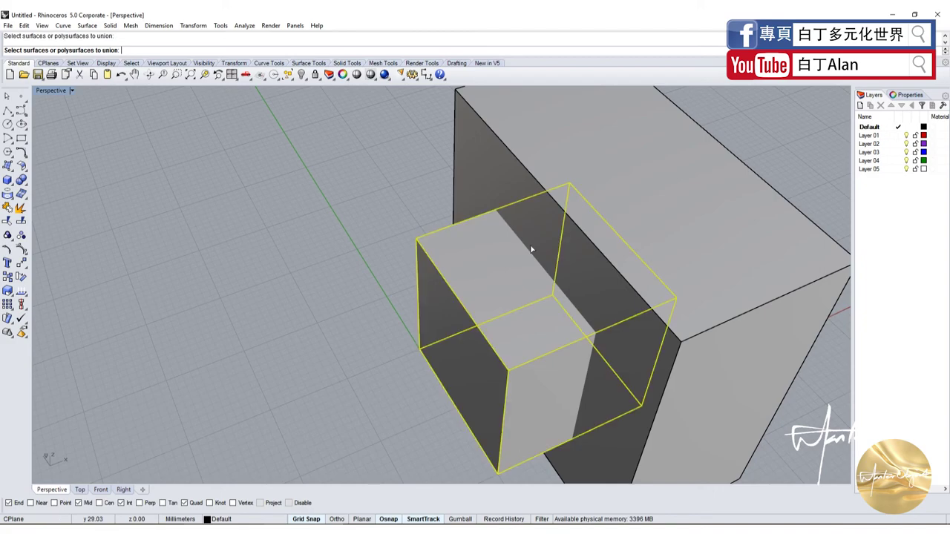
pyautogui.click(595, 224)
pyautogui.press('Return')
pyautogui.moveTo(582, 288); pyautogui.dragTo(345, 237, button='right')
pyautogui.click(519, 262)
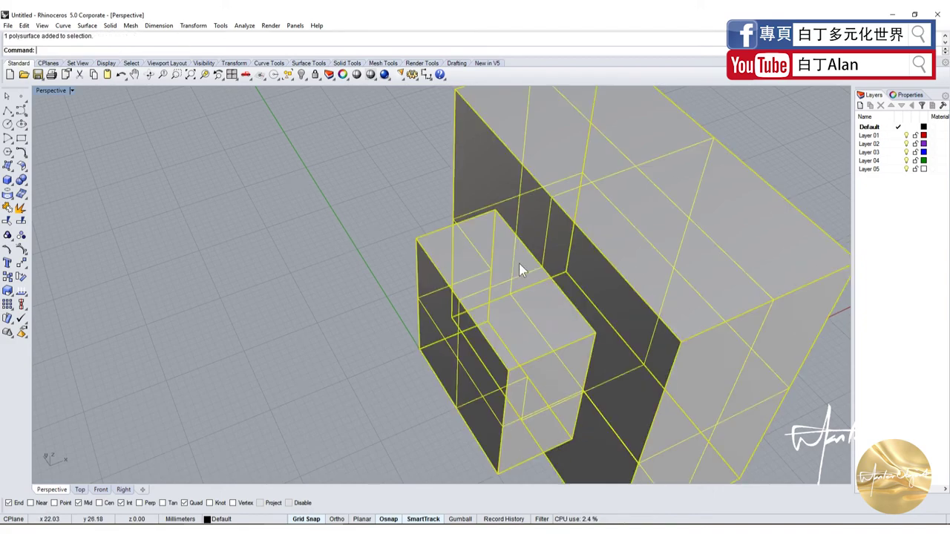
pyautogui.moveTo(519, 262); pyautogui.dragTo(623, 223, button='right')
pyautogui.click(726, 336)
pyautogui.moveTo(726, 336)
pyautogui.mouseDown(button='right')
pyautogui.moveTo(707, 308)
pyautogui.moveTo(639, 356)
pyautogui.mouseUp(button='right')
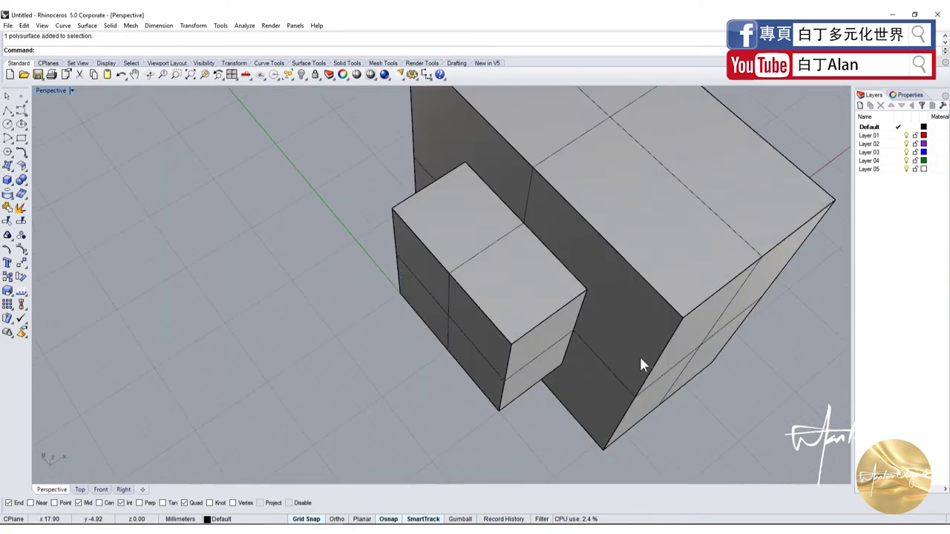
pyautogui.hotkey('ctrl', 'z')
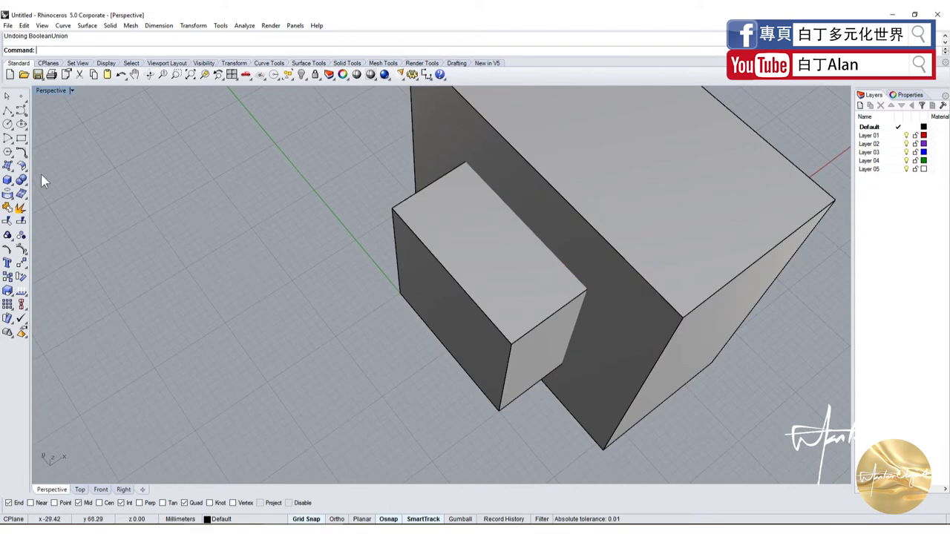
# Step: Boolean-difference the large box from the small box, then orbit in to inspect the cut box
pyautogui.click(21, 181)
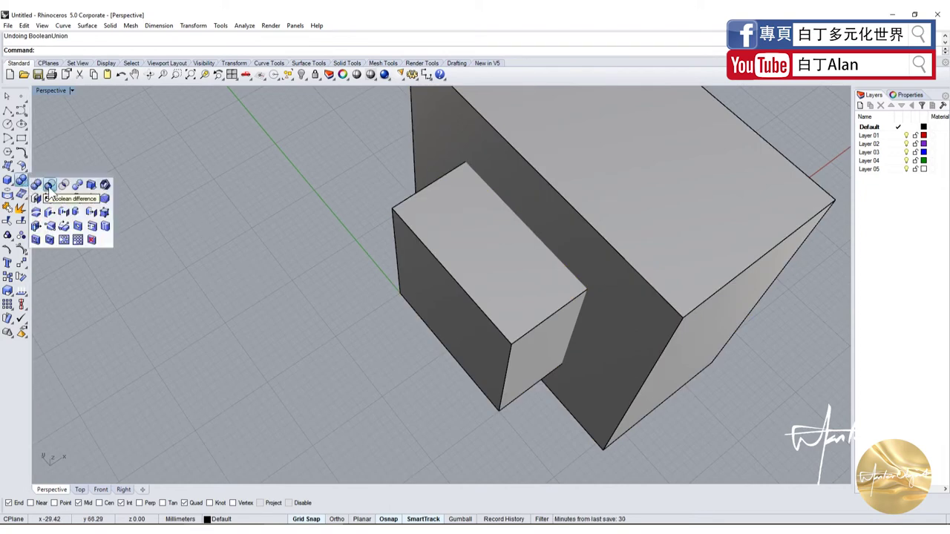
pyautogui.click(49, 185)
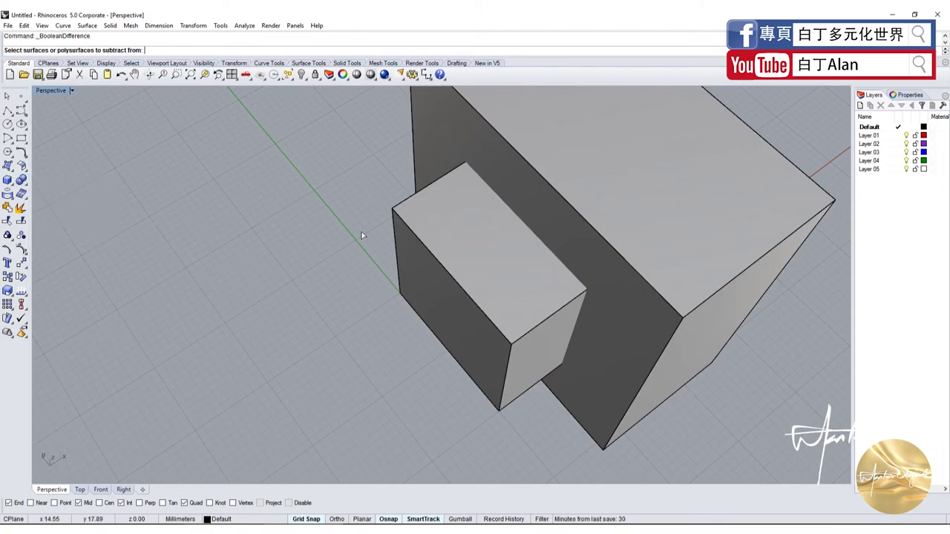
pyautogui.click(424, 239)
pyautogui.press('Return')
pyautogui.click(449, 189)
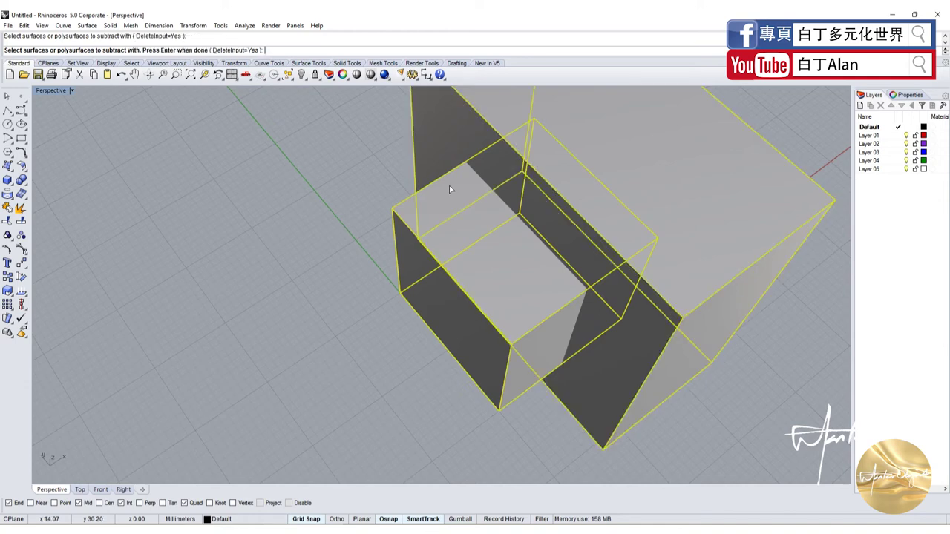
pyautogui.press('Return')
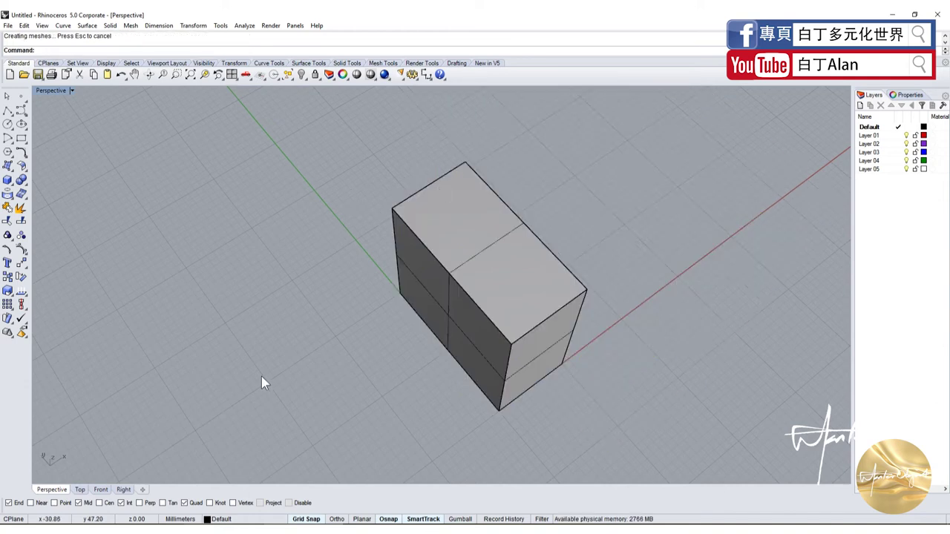
pyautogui.moveTo(80, 268)
pyautogui.mouseDown(button='right')
pyautogui.moveTo(294, 249)
pyautogui.moveTo(509, 371)
pyautogui.moveTo(551, 437)
pyautogui.moveTo(420, 365)
pyautogui.moveTo(504, 387)
pyautogui.moveTo(459, 420)
pyautogui.mouseUp(button='right')
pyautogui.click(430, 317)
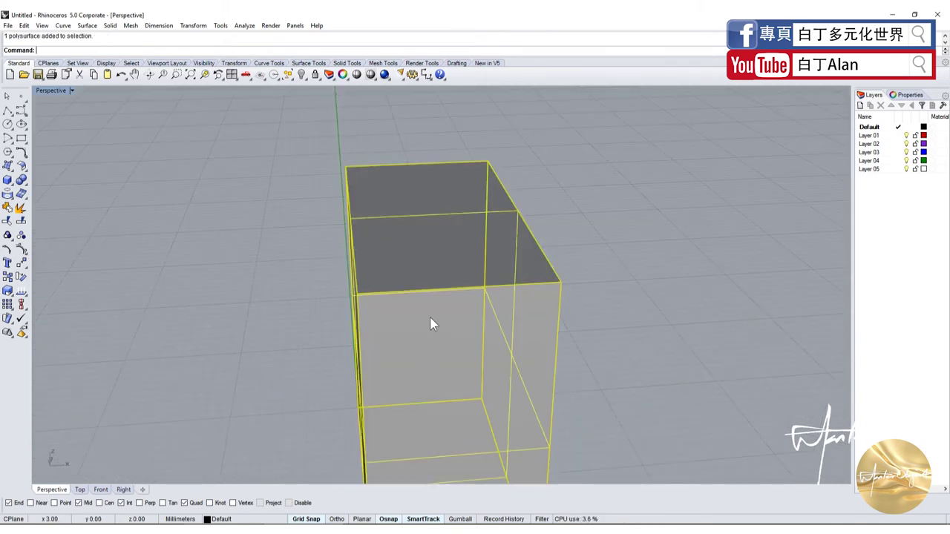
pyautogui.click(178, 286)
# Step: Undo the subtraction and start a Boolean Intersection, cancelling the first selection attempt
pyautogui.hotkey('ctrl', 'z')
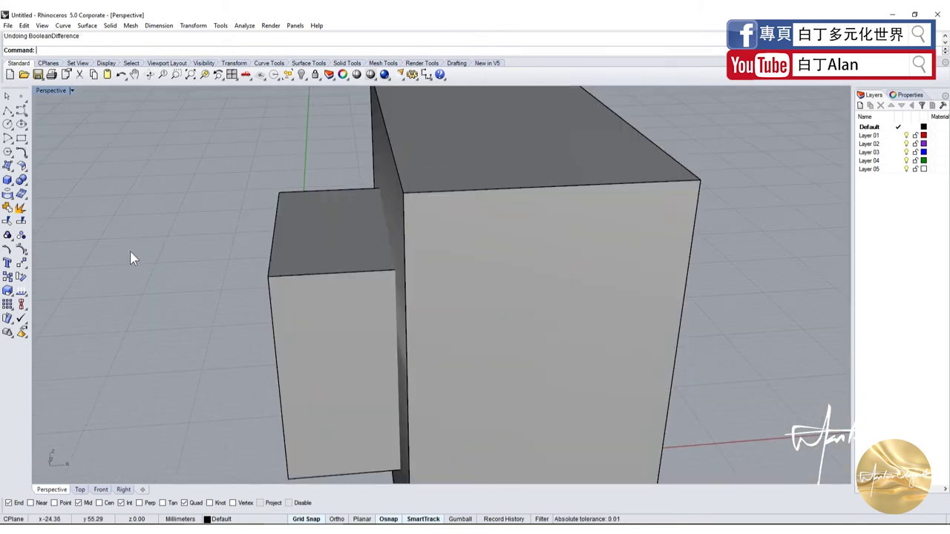
pyautogui.click(20, 181)
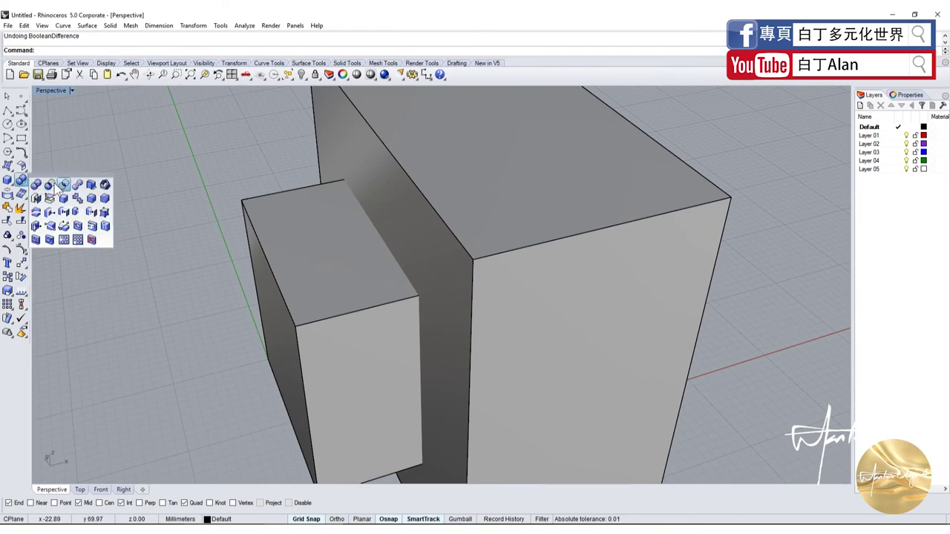
pyautogui.click(64, 190)
pyautogui.click(359, 285)
pyautogui.click(469, 249)
pyautogui.press('Return')
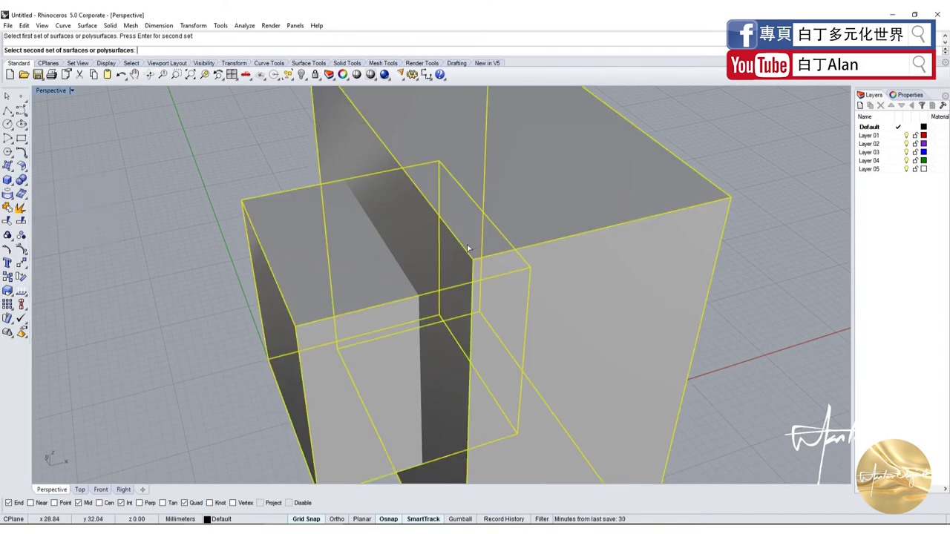
pyautogui.press('Escape')
# Step: Intersect the small box with the large box, undoing and redoing to compare results
pyautogui.click(261, 231)
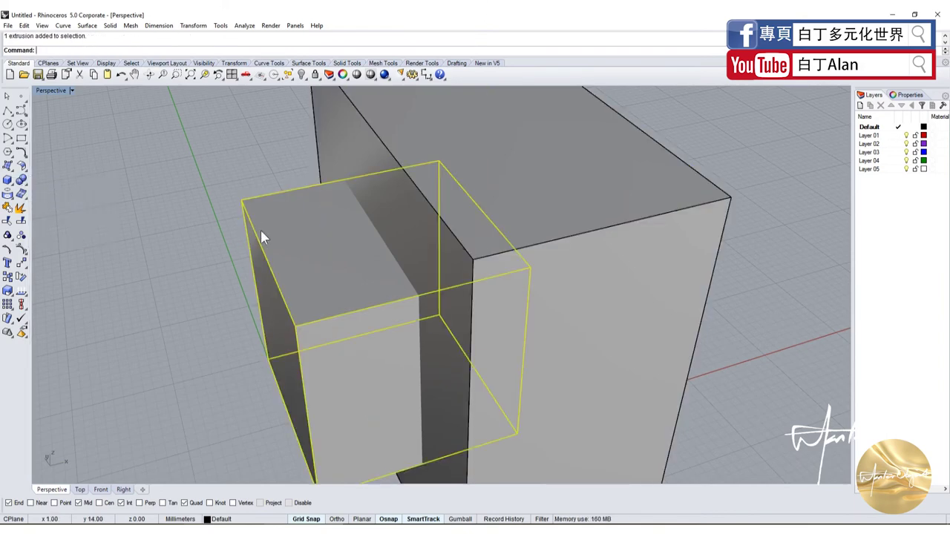
pyautogui.press('Return')
pyautogui.click(371, 191)
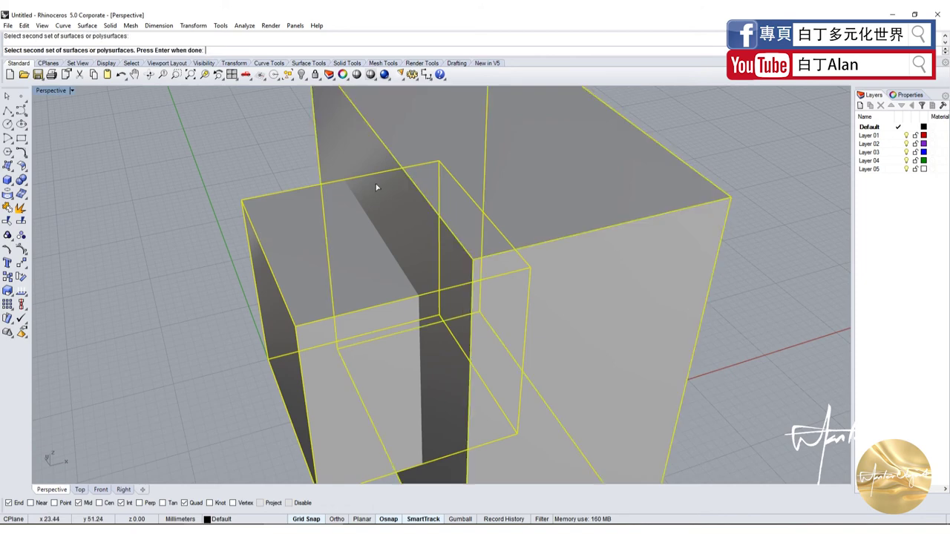
pyautogui.press('Return')
pyautogui.click(385, 220)
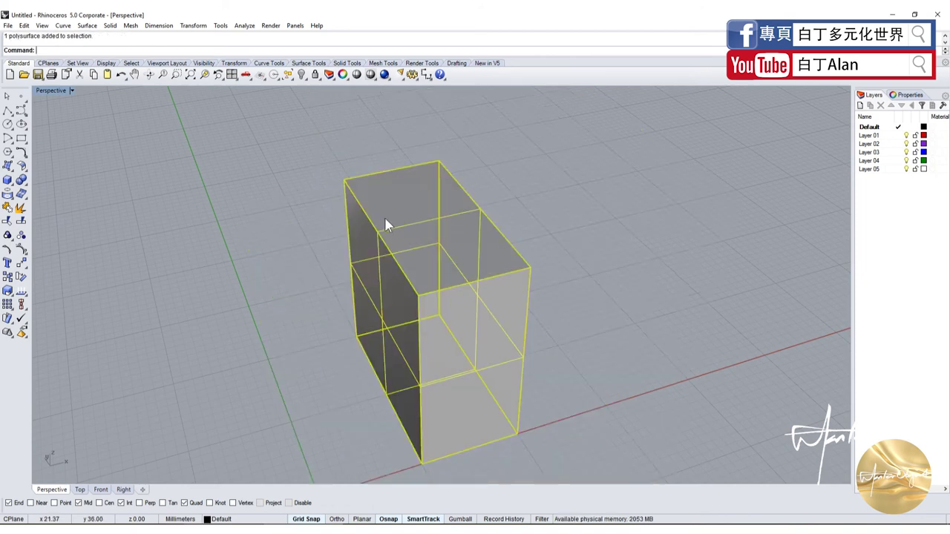
pyautogui.hotkey('ctrl', 'z')
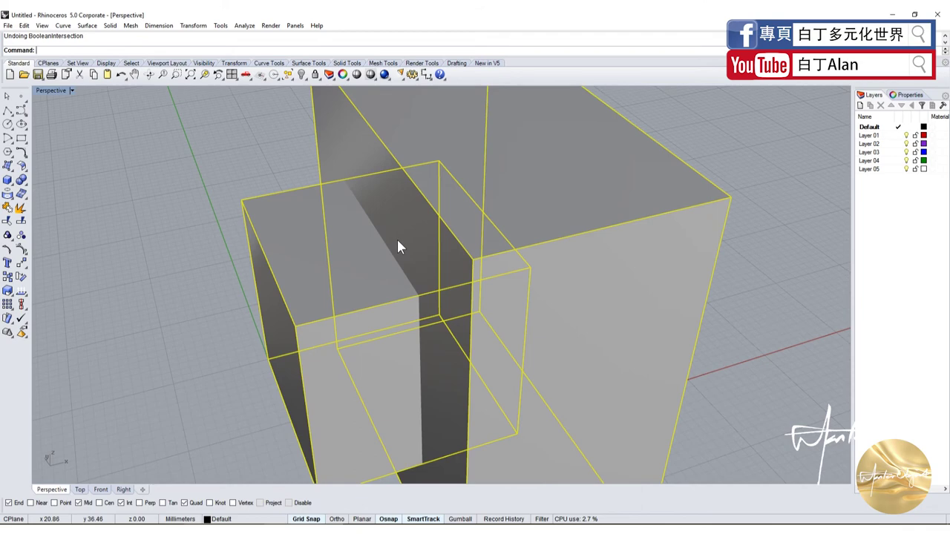
pyautogui.hotkey('ctrl', 'y')
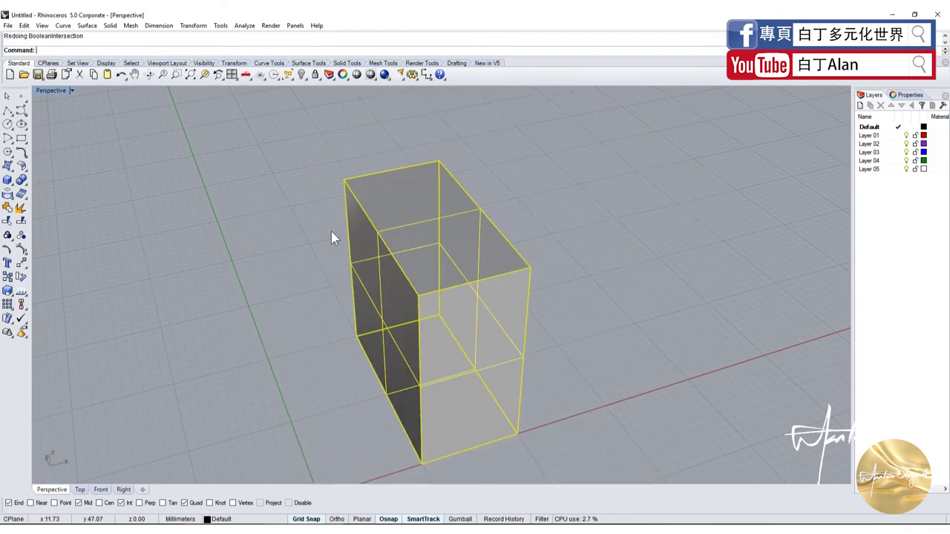
# Step: Orbit the view to a flatter angle to inspect the intersected box
pyautogui.click(297, 221)
pyautogui.scroll(-3, 304, 296)
pyautogui.moveTo(304, 294); pyautogui.dragTo(345, 297, button='right')
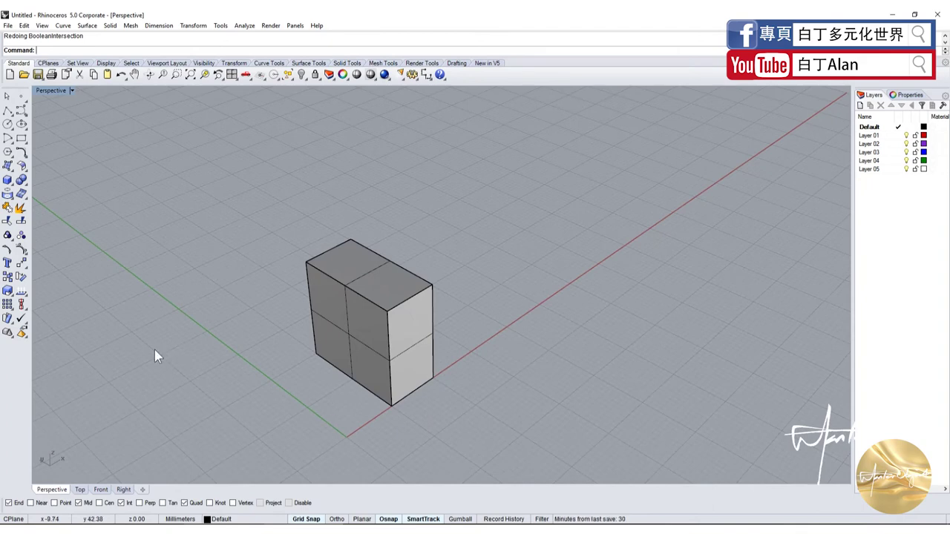
pyautogui.moveTo(413, 373)
pyautogui.mouseDown(button='right')
pyautogui.moveTo(468, 420)
pyautogui.moveTo(420, 403)
pyautogui.mouseUp(button='right')
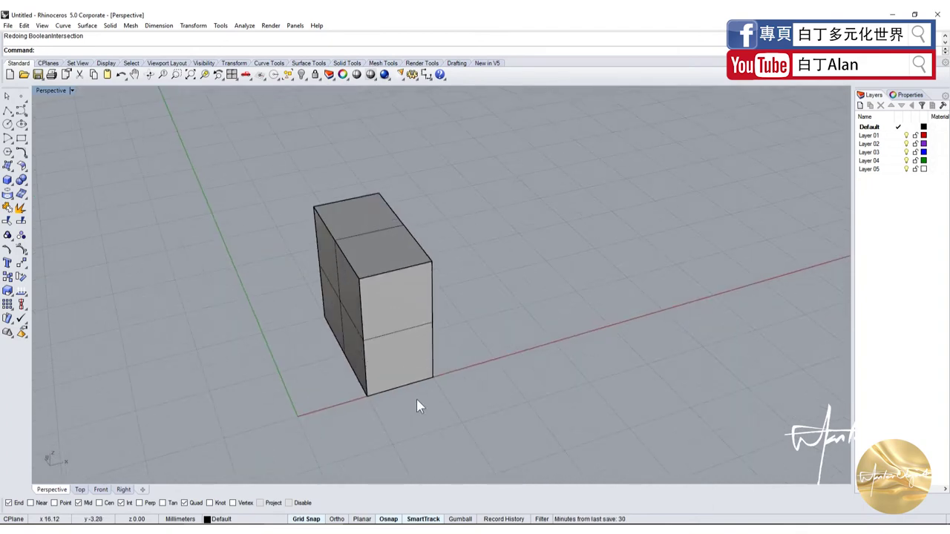
pyautogui.click(363, 368)
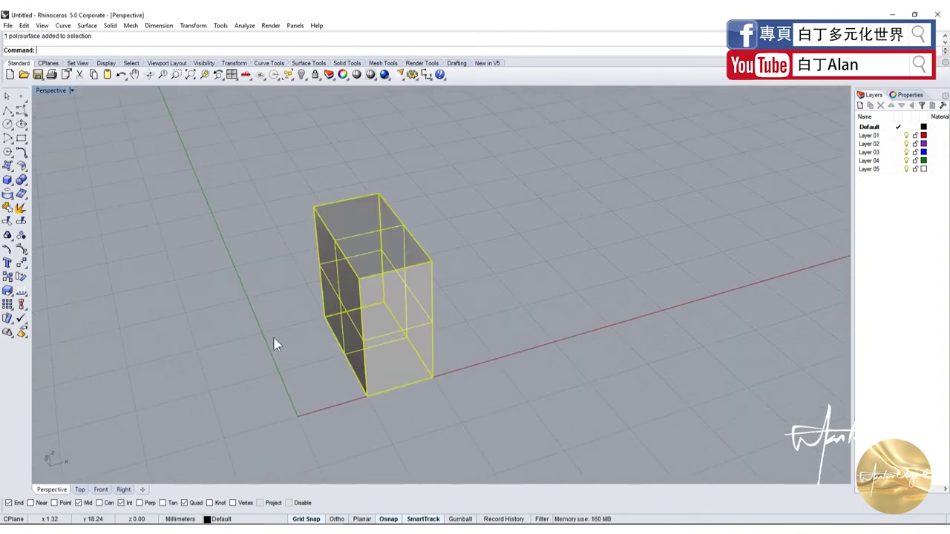
# Step: Delete the intersected box and draw a new small box at the origin
pyautogui.press('Delete')
pyautogui.click(8, 180)
pyautogui.scroll(1, 296, 393)
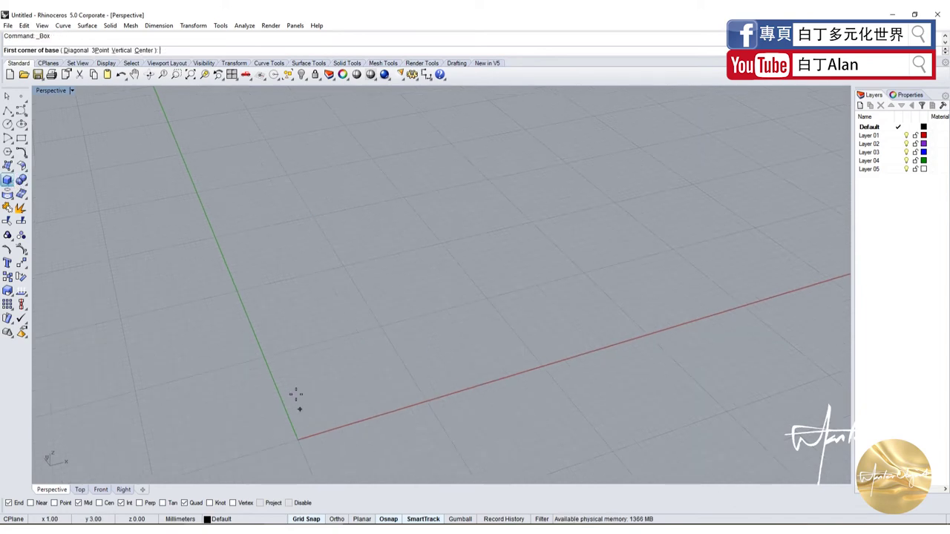
pyautogui.click(297, 439)
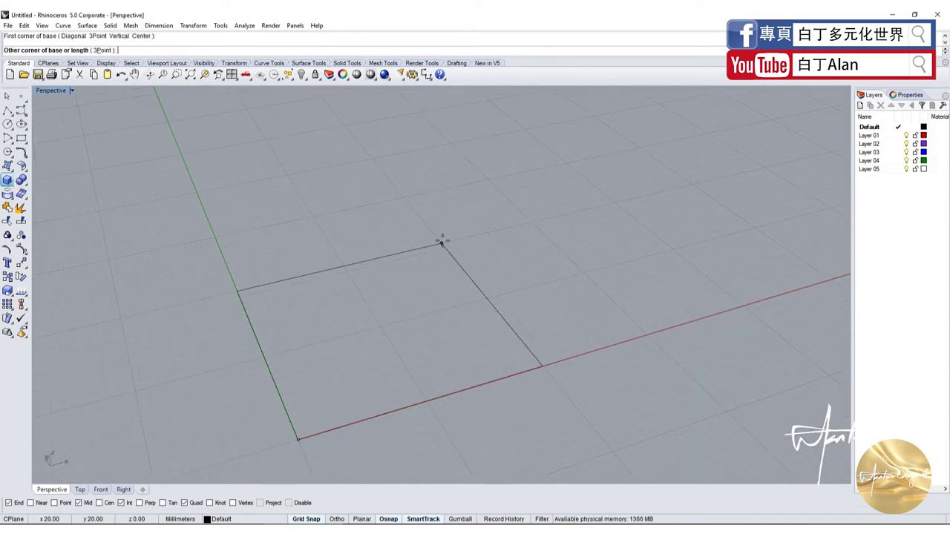
pyautogui.click(441, 240)
pyautogui.click(432, 127)
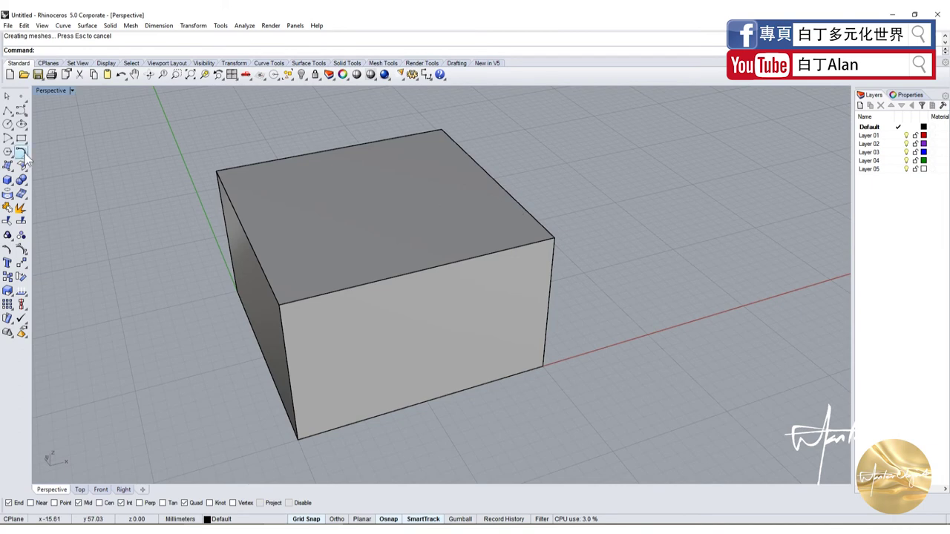
# Step: Draw a larger second box and move it up and to the left
pyautogui.click(7, 179)
pyautogui.scroll(-5, 289, 297)
pyautogui.click(301, 175)
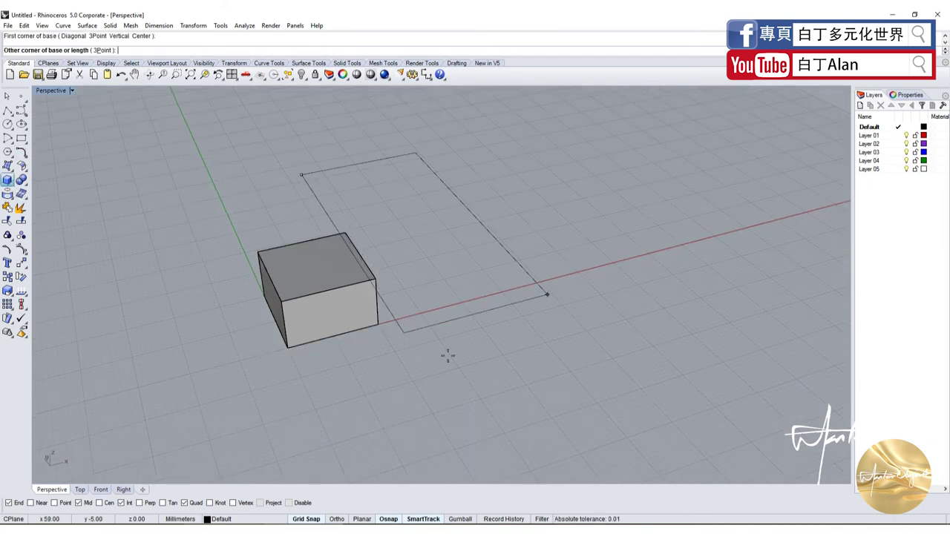
pyautogui.click(554, 426)
pyautogui.click(567, 291)
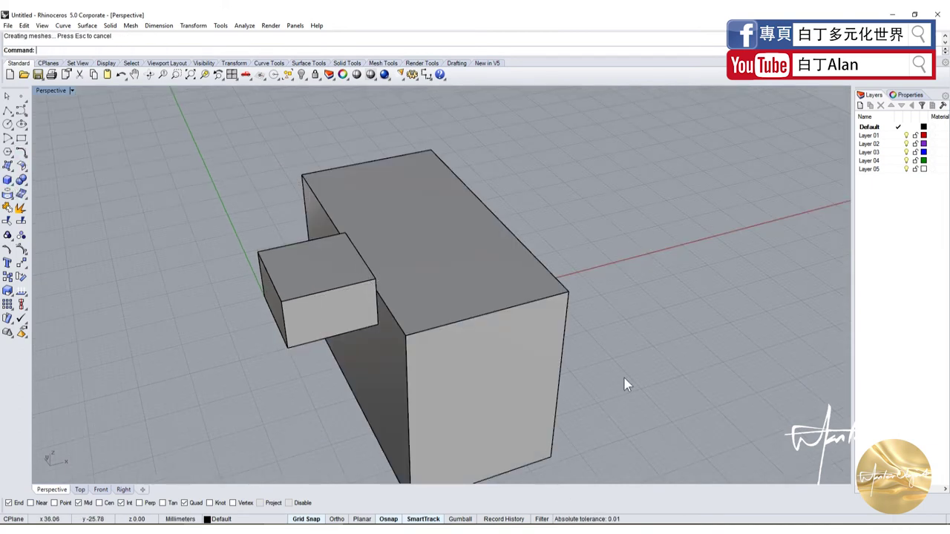
pyautogui.moveTo(520, 356); pyautogui.dragTo(460, 319)
# Step: In the four-view layout, move the large box over the small one so it overlaps
pyautogui.moveTo(572, 322); pyautogui.dragTo(644, 293, button='right')
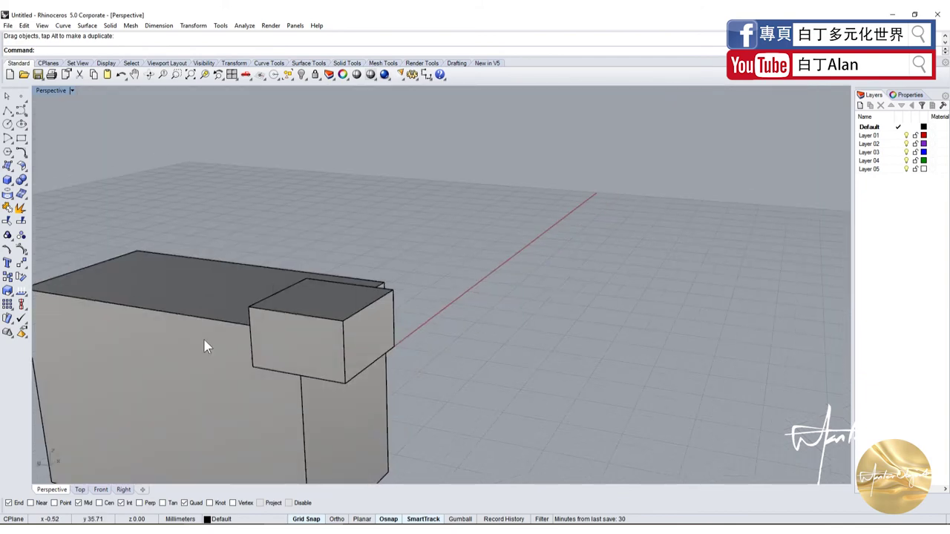
pyautogui.doubleClick(59, 92)
pyautogui.moveTo(291, 427); pyautogui.dragTo(210, 346)
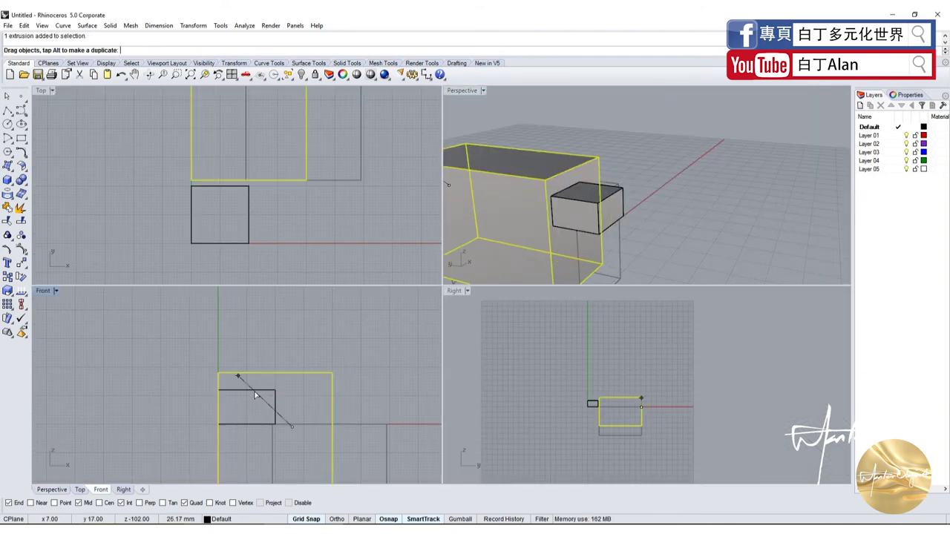
pyautogui.moveTo(261, 176); pyautogui.dragTo(264, 208)
pyautogui.click(361, 153)
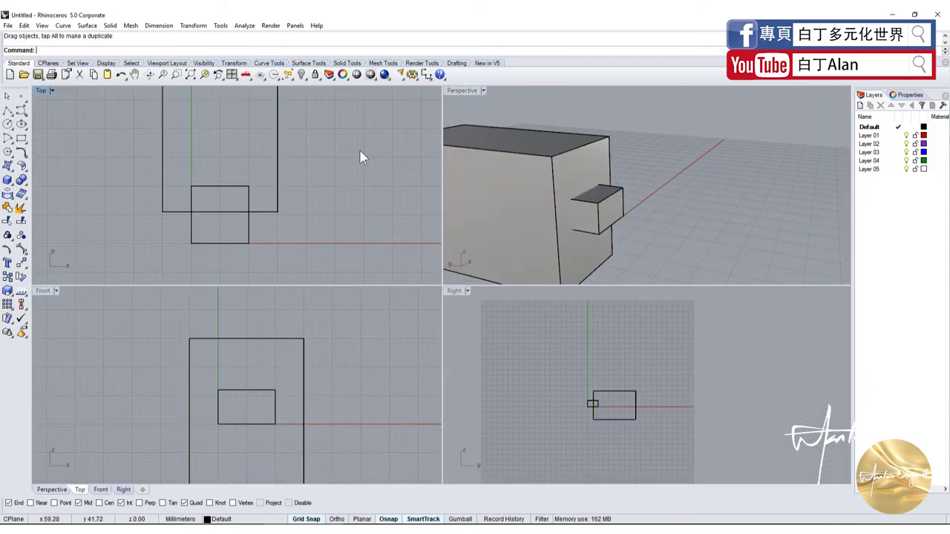
# Step: Maximize the Perspective view and zoom to inspect the overlapping boxes
pyautogui.doubleClick(468, 87)
pyautogui.scroll(-3, 584, 322)
pyautogui.scroll(5, 520, 319)
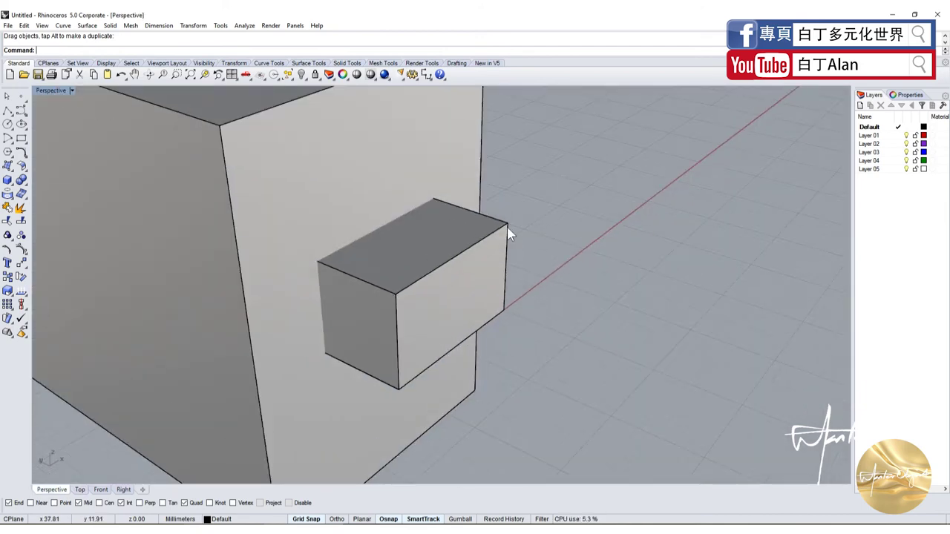
pyautogui.scroll(-3, 520, 312)
pyautogui.scroll(2, 550, 289)
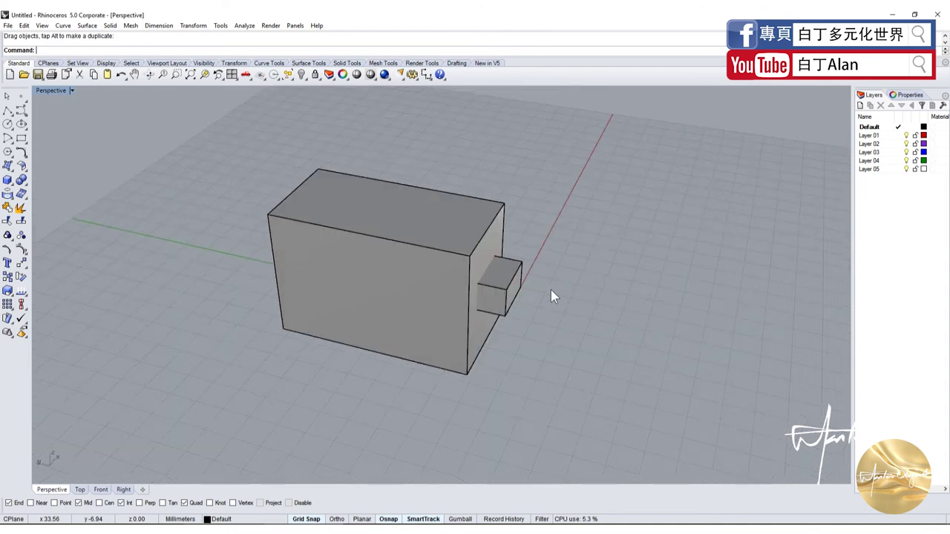
pyautogui.scroll(3, 557, 294)
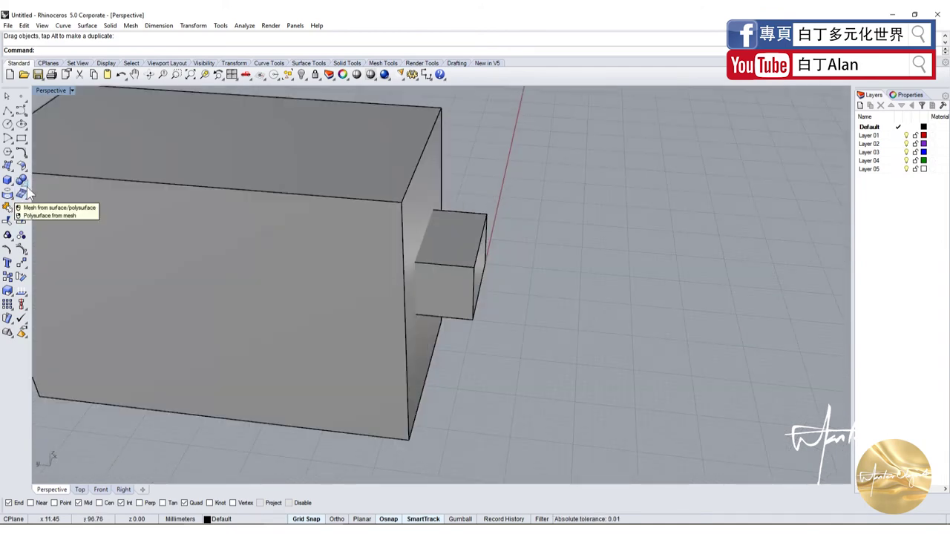
# Step: Split the small box with the large box and drag the cut-off piece to the right
pyautogui.click(21, 223)
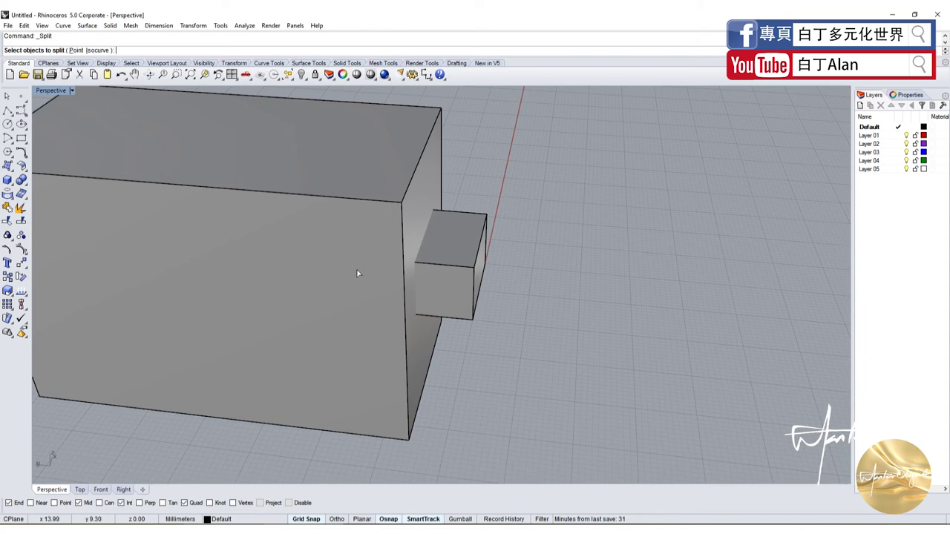
pyautogui.click(464, 280)
pyautogui.press('Return')
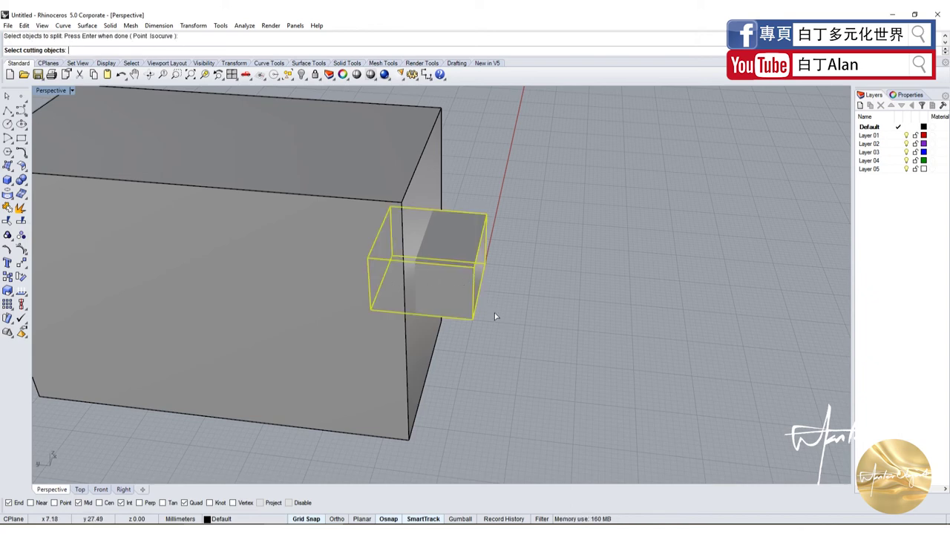
pyautogui.click(342, 286)
pyautogui.press('Return')
pyautogui.moveTo(460, 293); pyautogui.dragTo(626, 306)
pyautogui.click(697, 316)
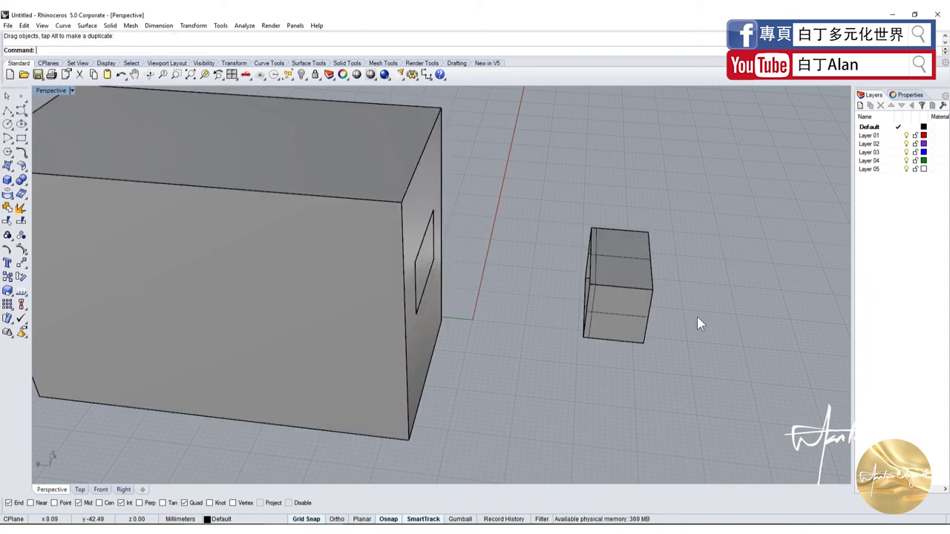
pyautogui.moveTo(697, 316)
pyautogui.mouseDown(button='right')
pyautogui.moveTo(520, 257)
pyautogui.moveTo(528, 299)
pyautogui.mouseUp(button='right')
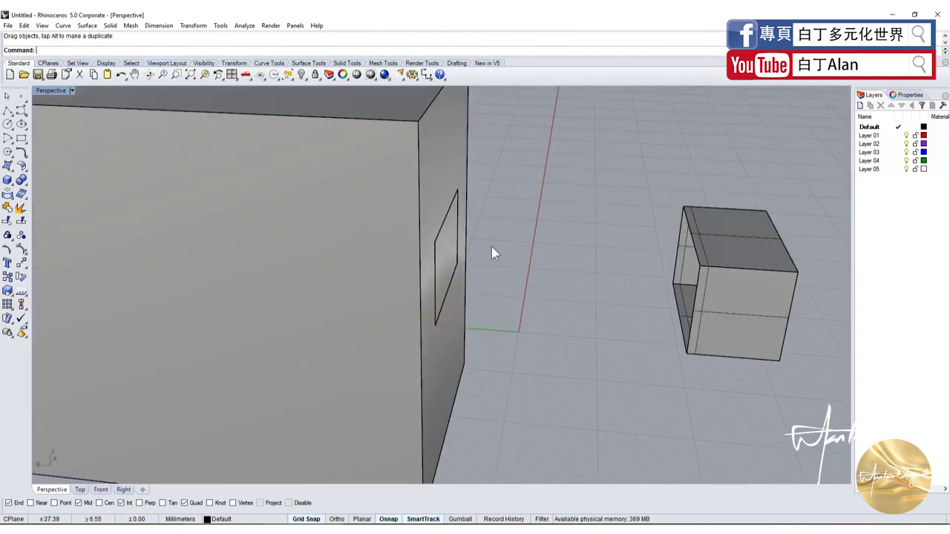
pyautogui.click(724, 279)
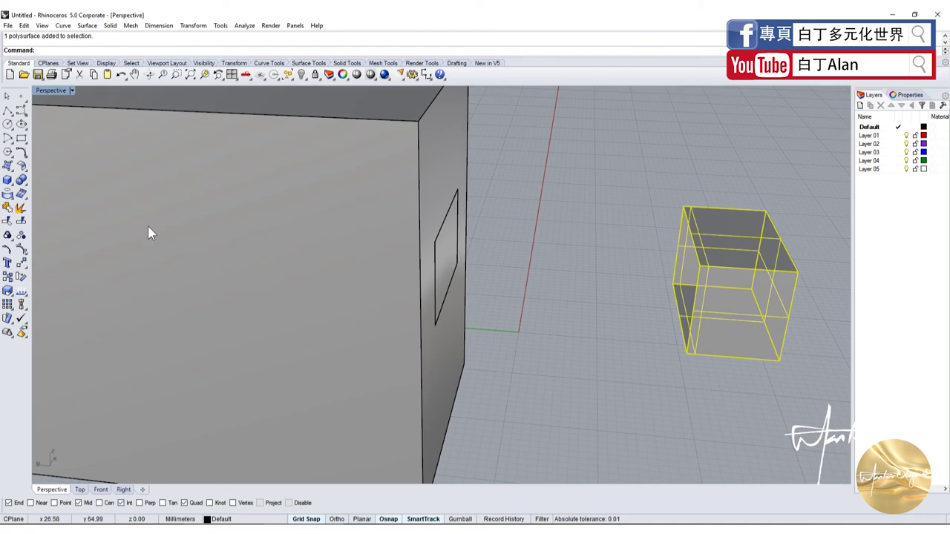
# Step: Undo, split the small box by the large box again, and move the pieces right
pyautogui.hotkey('ctrl', 'z')
pyautogui.hotkey('ctrl', 'z')
pyautogui.hotkey('ctrl', 'z')
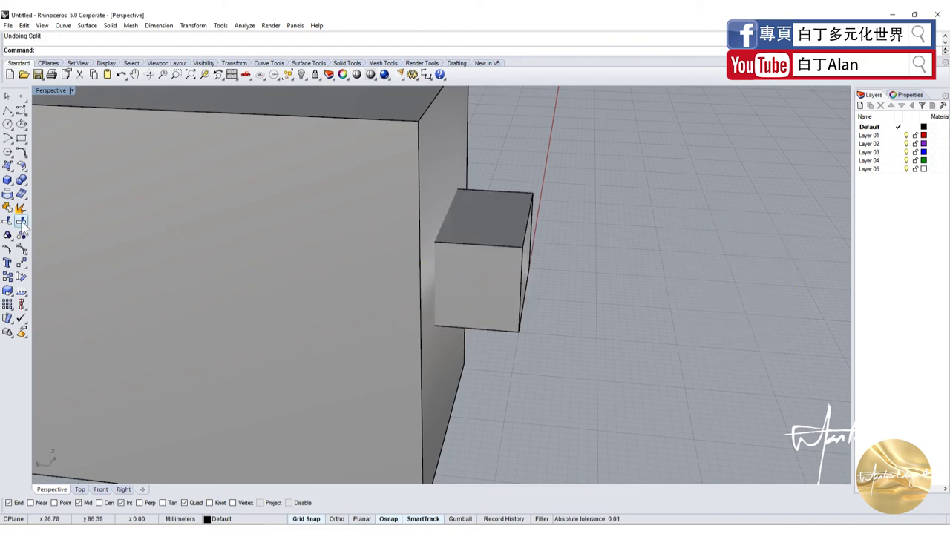
pyautogui.click(22, 226)
pyautogui.click(458, 260)
pyautogui.press('Return')
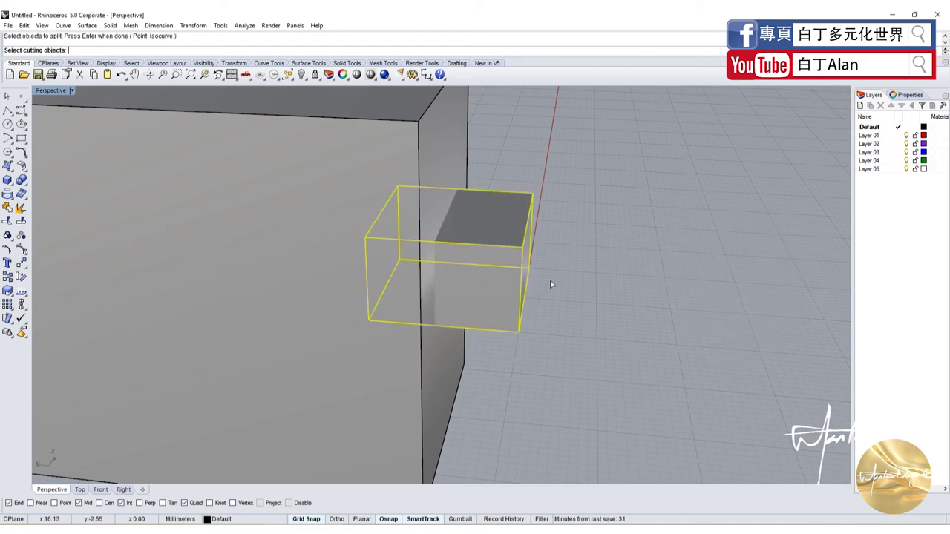
pyautogui.click(387, 204)
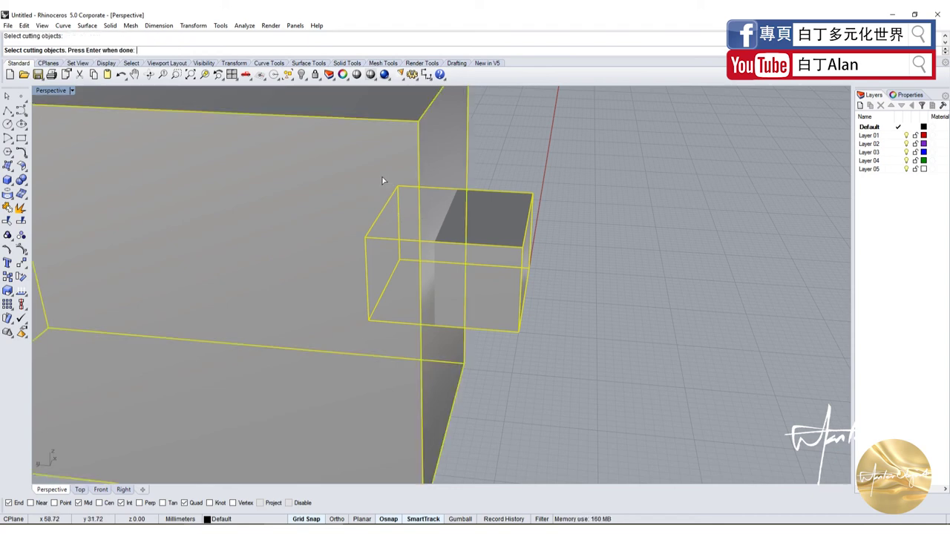
pyautogui.press('Return')
pyautogui.moveTo(496, 262); pyautogui.dragTo(650, 147)
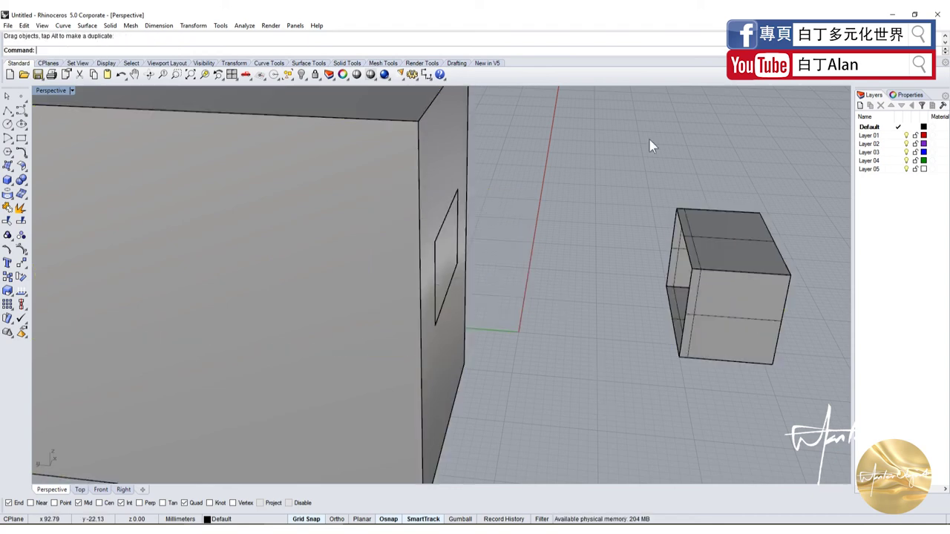